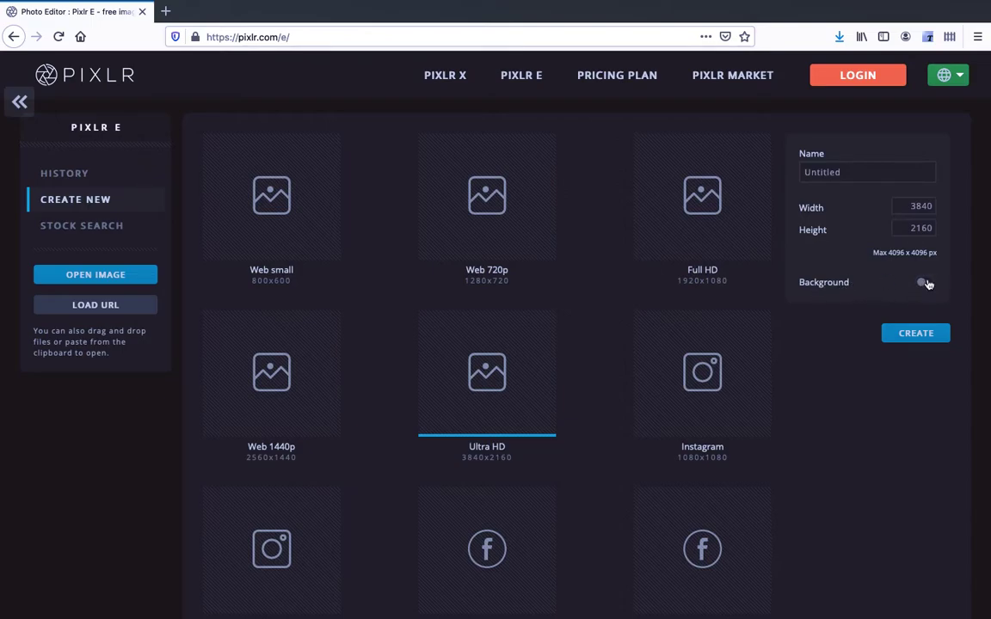
- Create a 3840 x 2160 image with a transparent background and paste in the Overstock deer-head silhouette copied from the Google image results
click(915, 336)
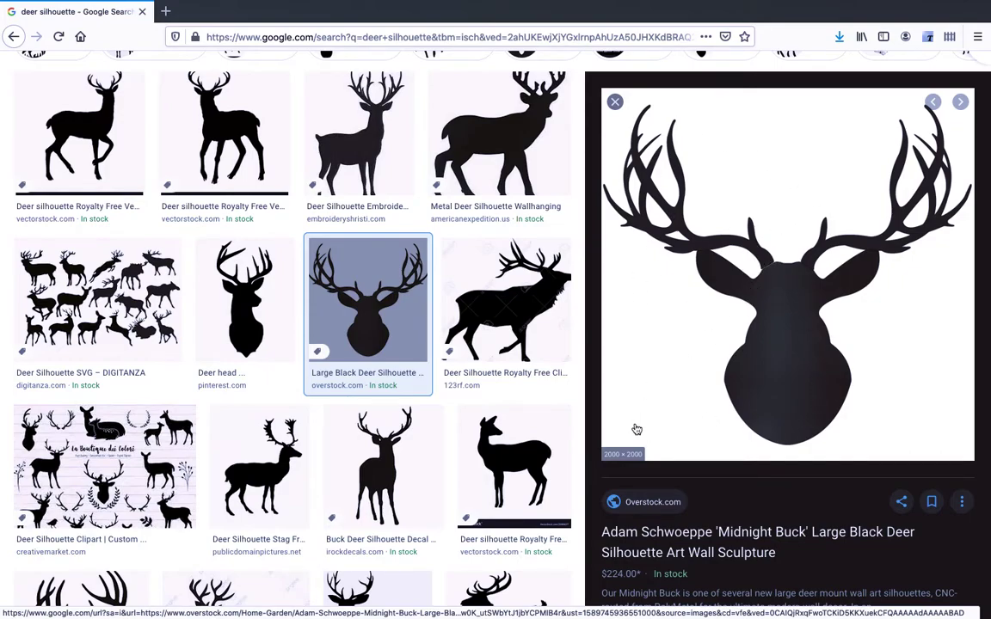
right_click(717, 274)
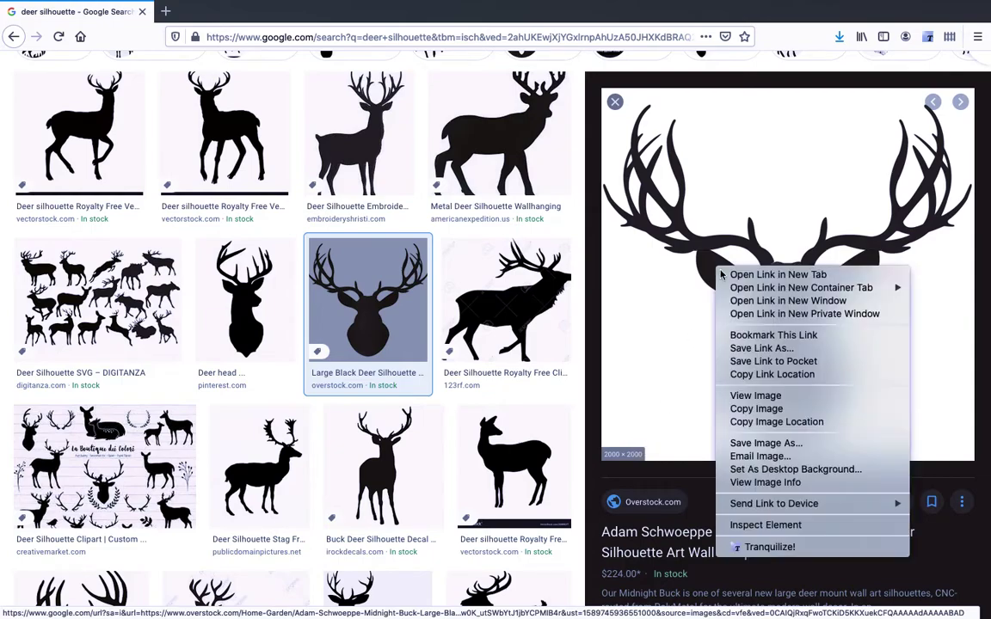
click(784, 410)
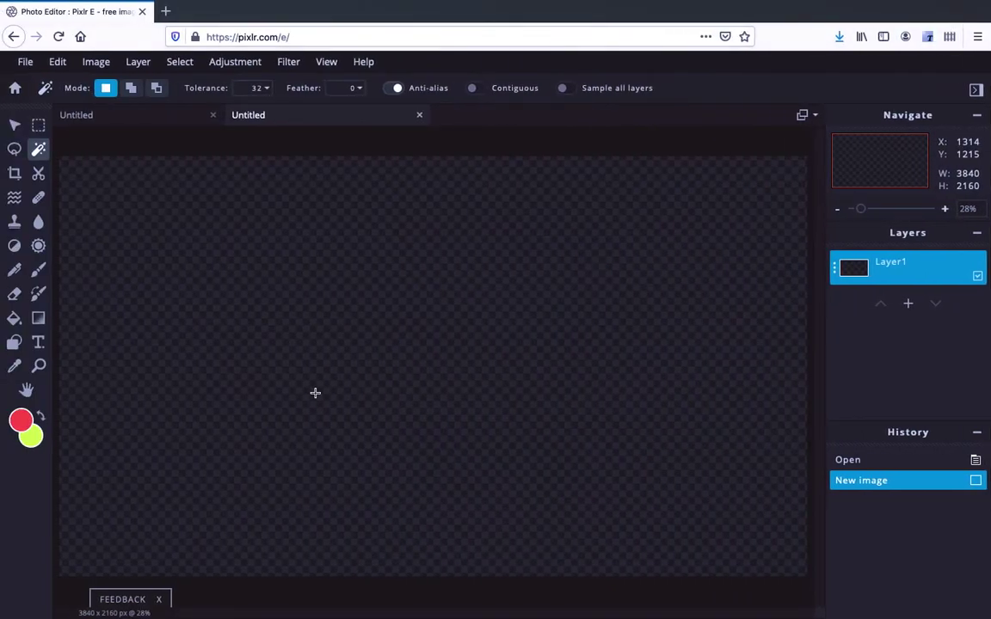
key(ctrl+v)
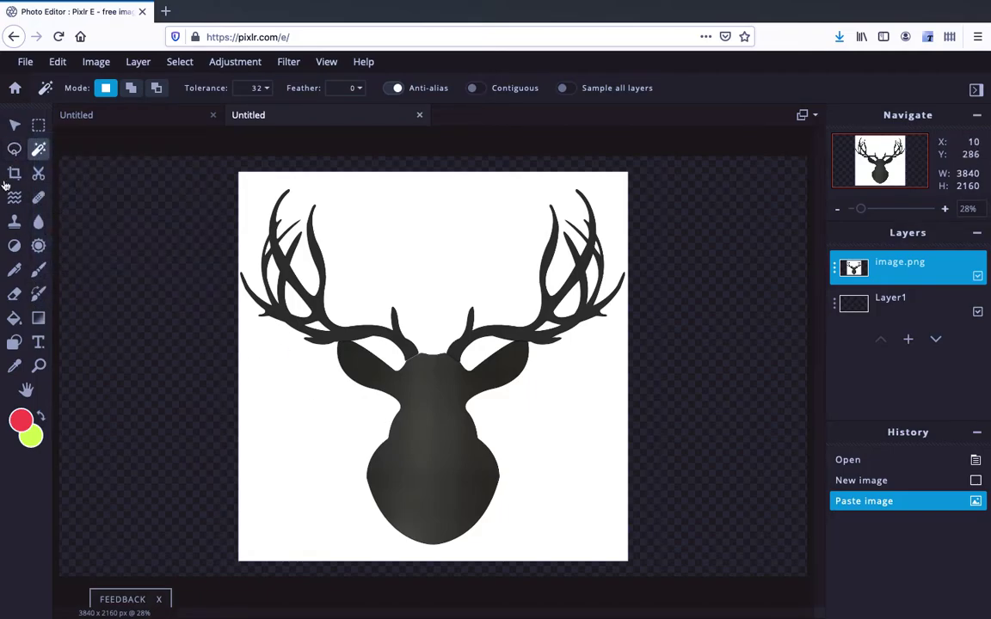
- Select the white area around the deer head with the Magic Wand set to Contiguous, delete it, and deselect
click(14, 150)
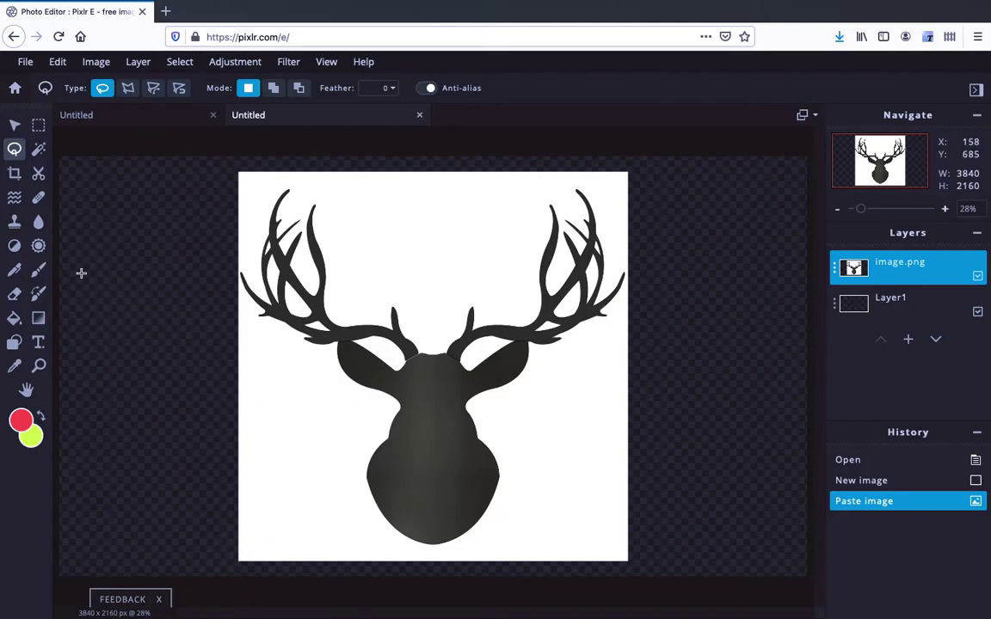
click(38, 150)
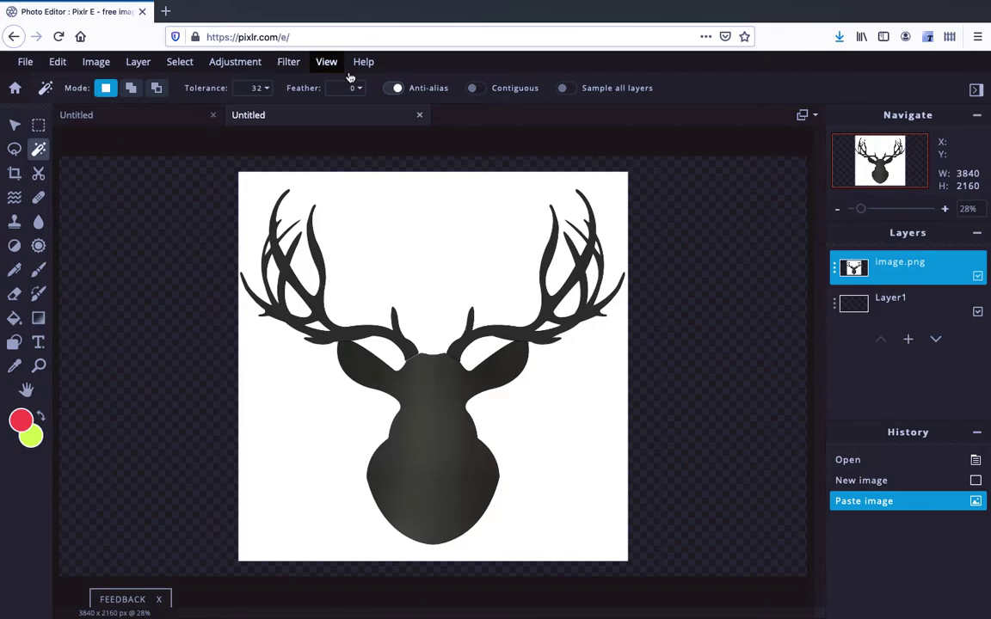
click(480, 90)
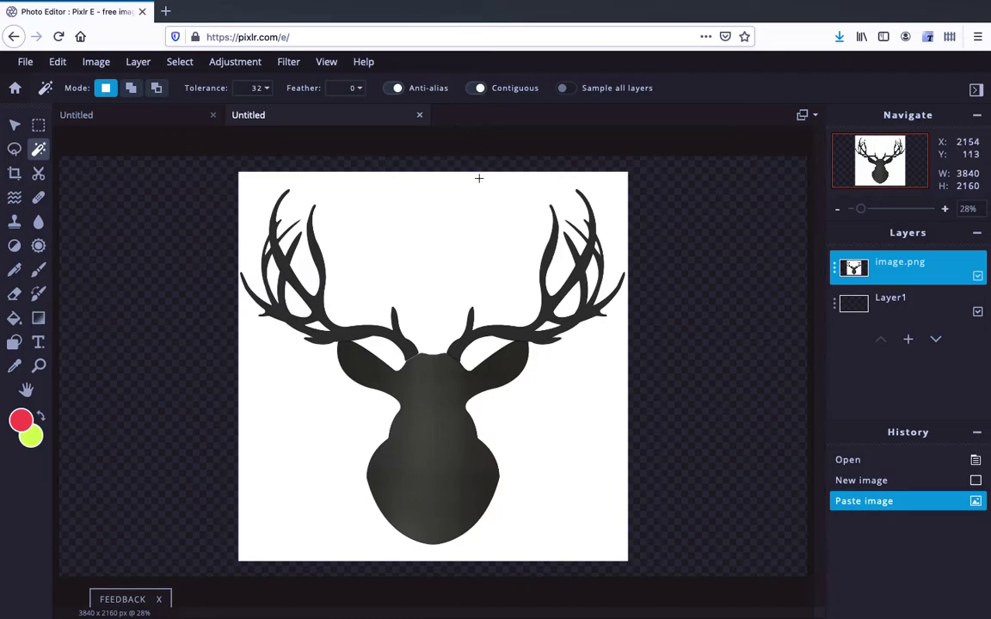
click(475, 89)
click(478, 90)
click(436, 254)
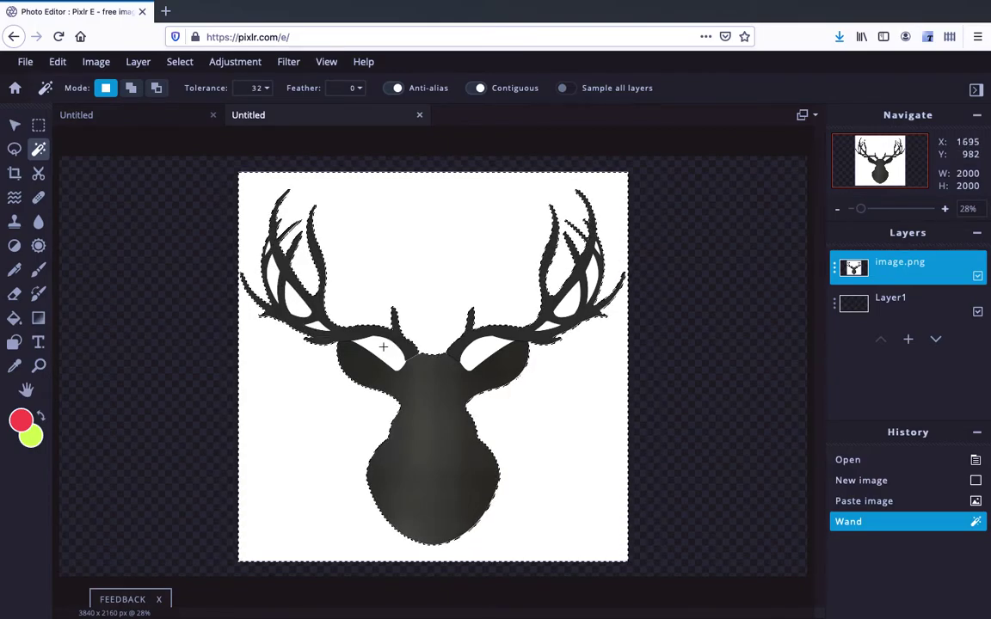
scroll(387, 349, up, 10)
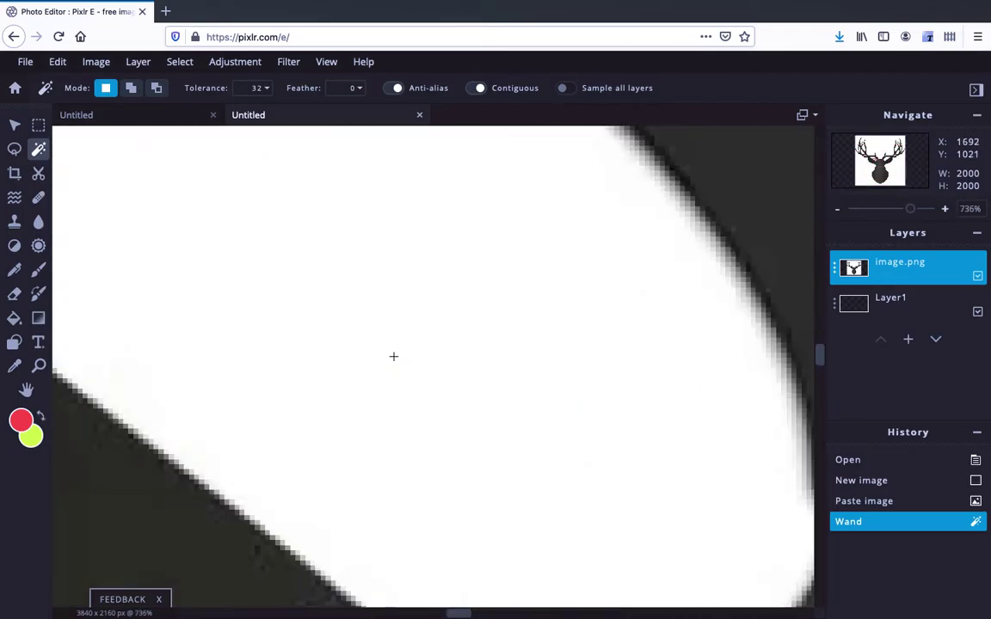
scroll(393, 356, down, 15)
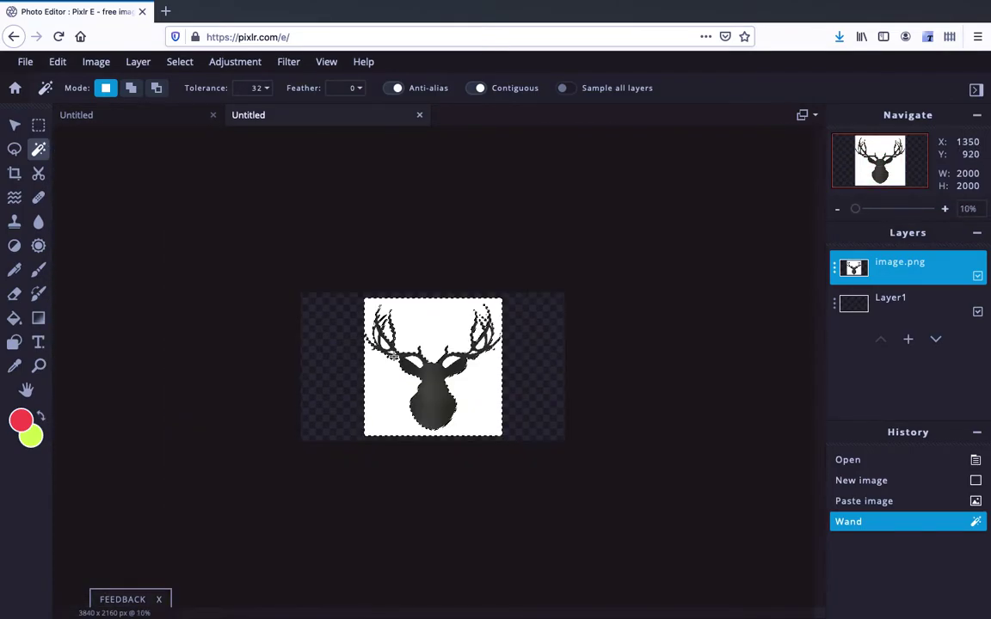
scroll(393, 356, up, 15)
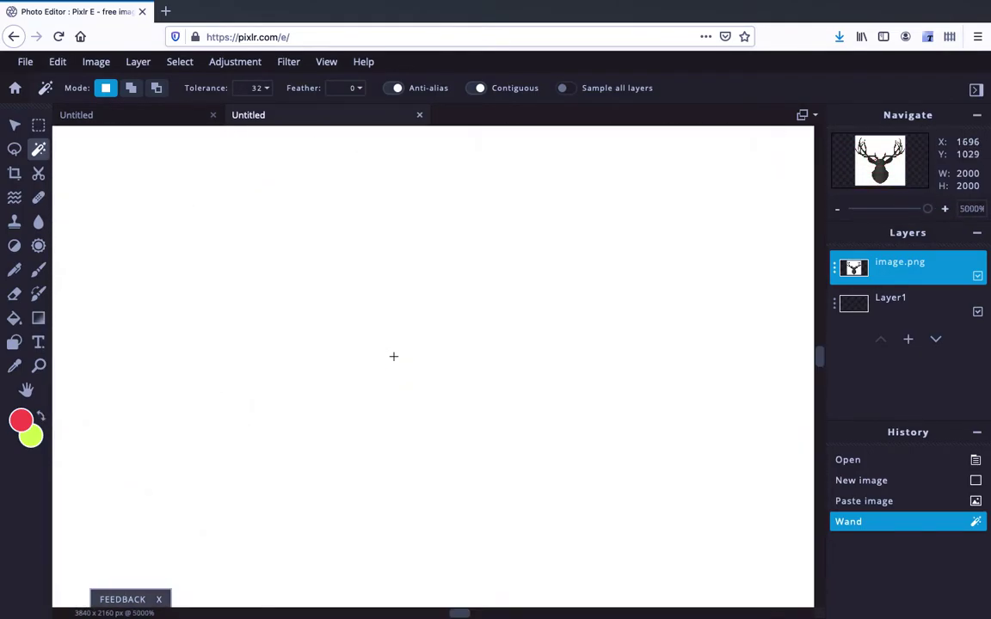
scroll(393, 357, down, 4)
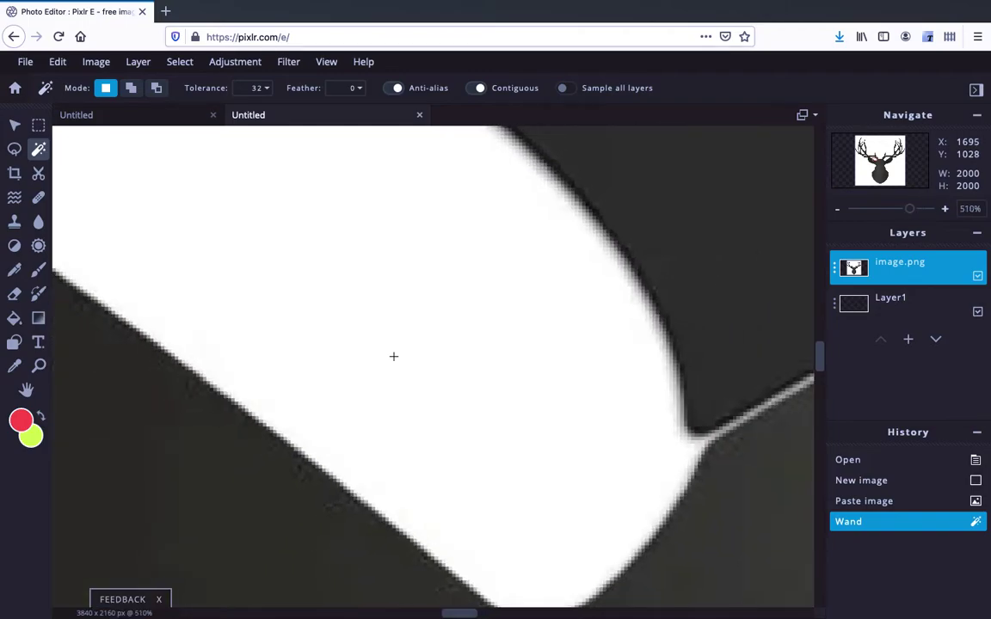
scroll(393, 356, down, 9)
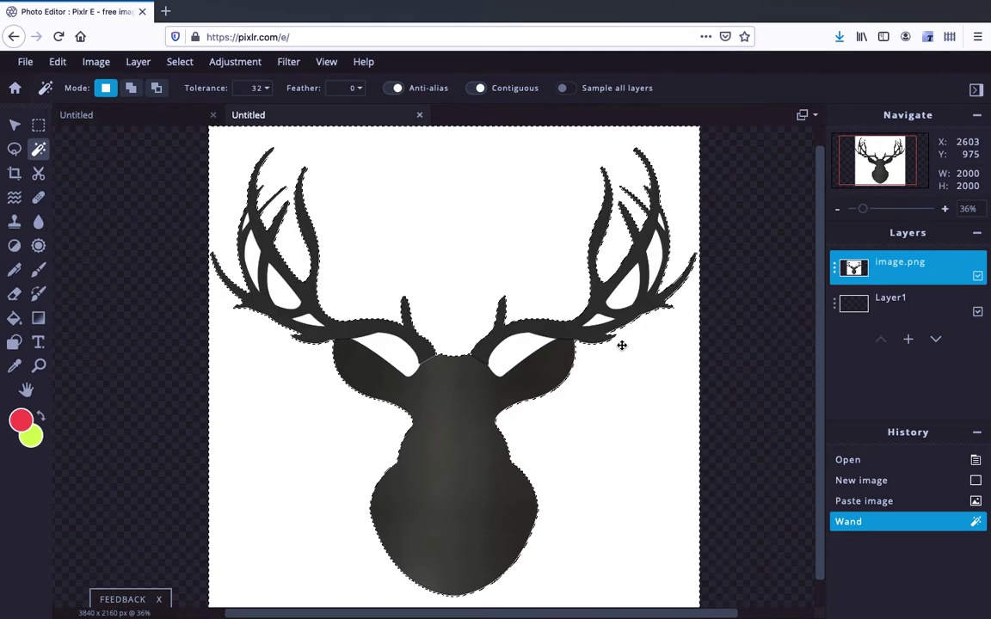
key(Delete)
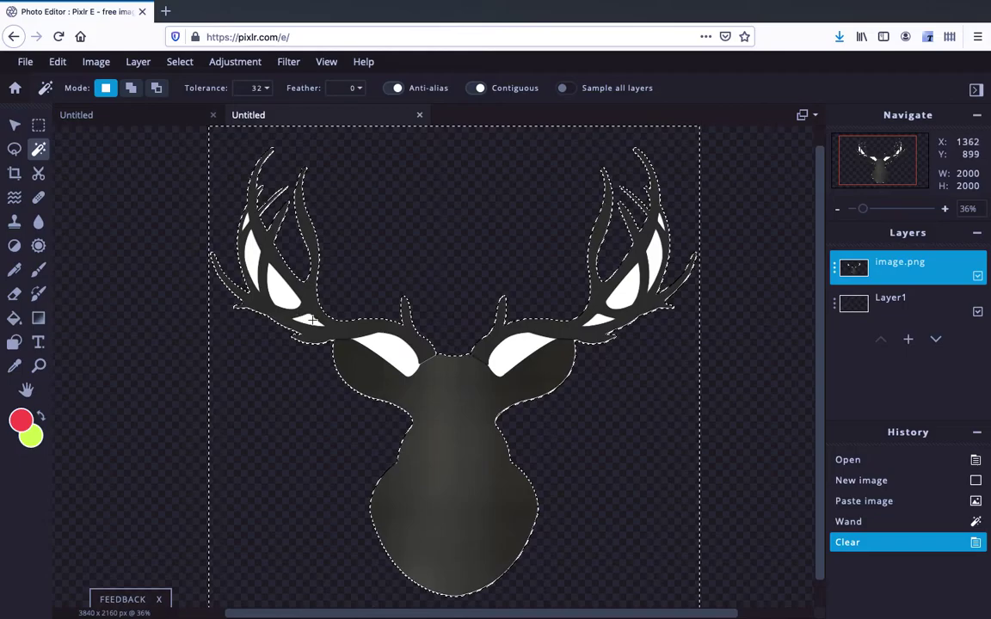
key(ctrl+d)
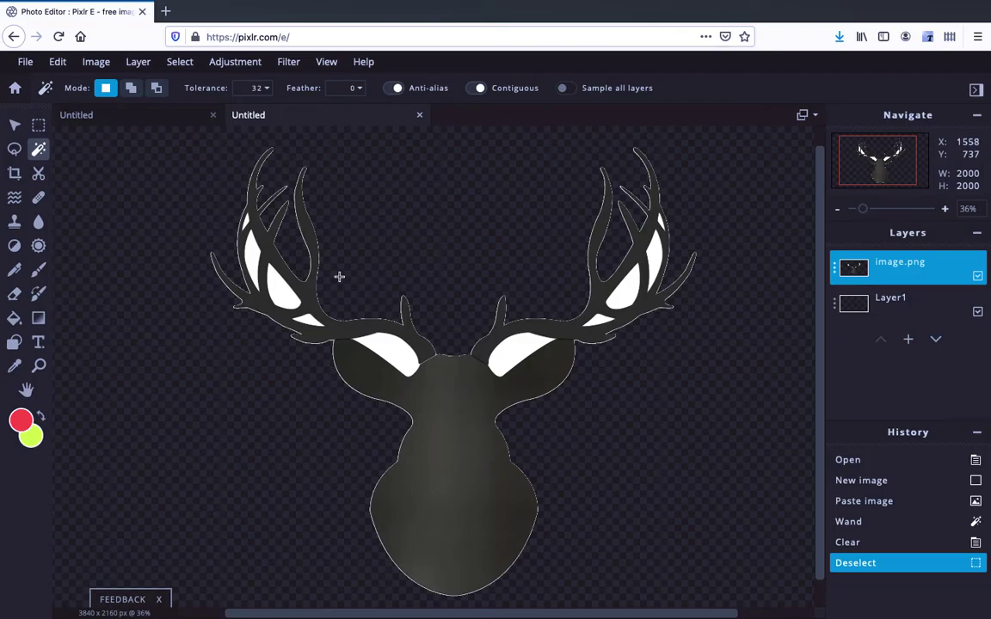
- Check the cutout's edges, undo the deselection and the background deletion, and drop the wand selection
scroll(310, 233, up, 10)
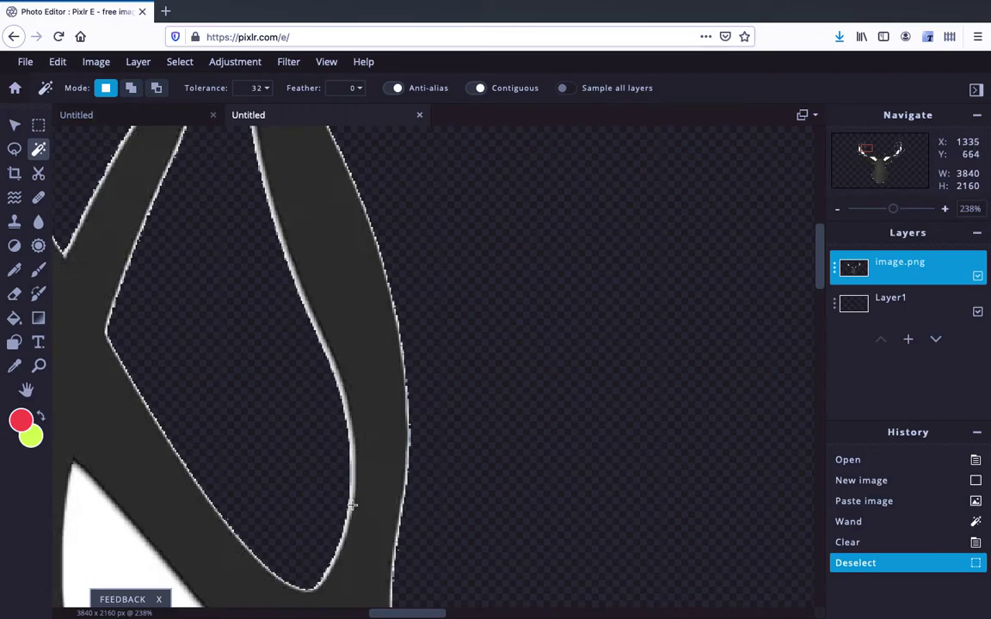
scroll(441, 373, down, 15)
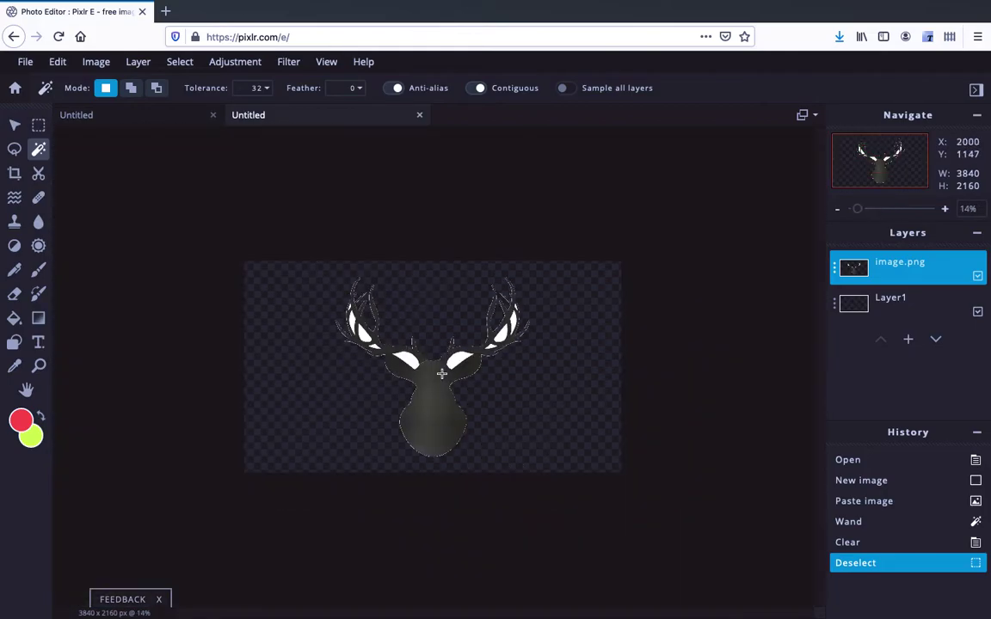
scroll(442, 373, up, 2)
scroll(441, 374, up, 4)
scroll(441, 373, down, 4)
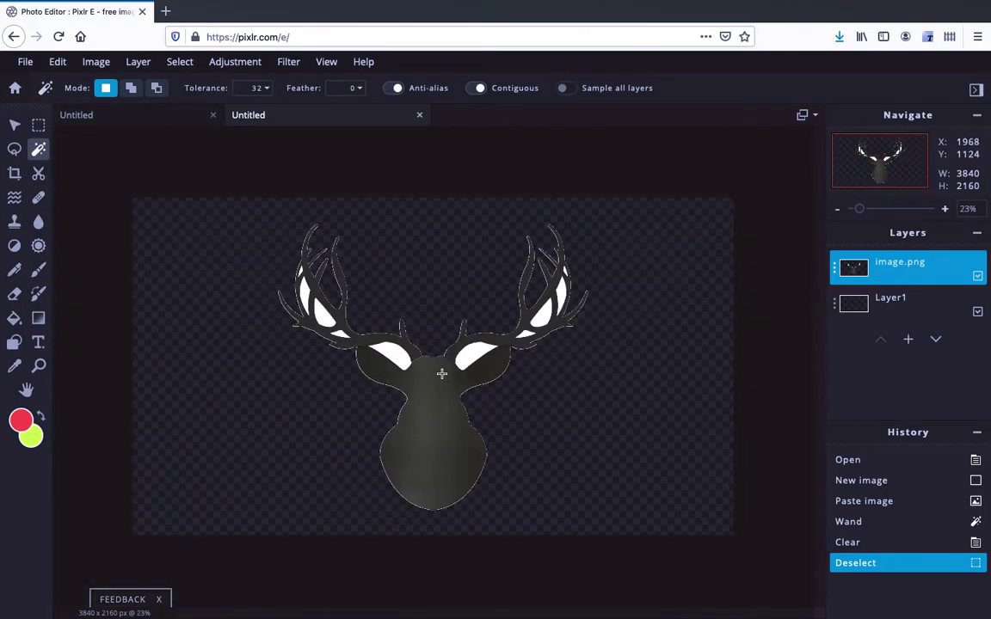
scroll(441, 374, up, 4)
scroll(442, 373, down, 2)
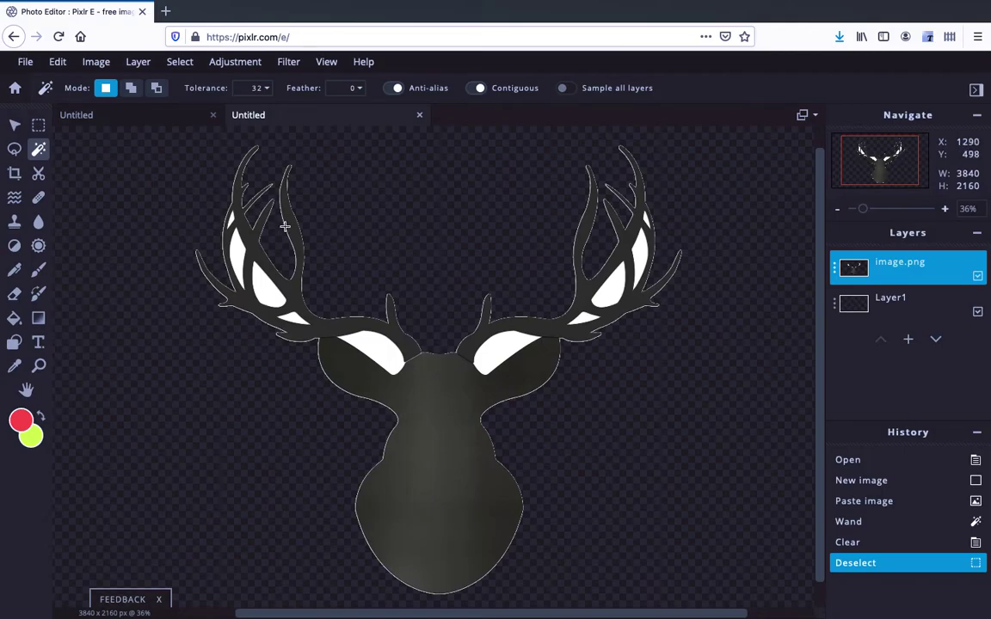
key(ctrl+z)
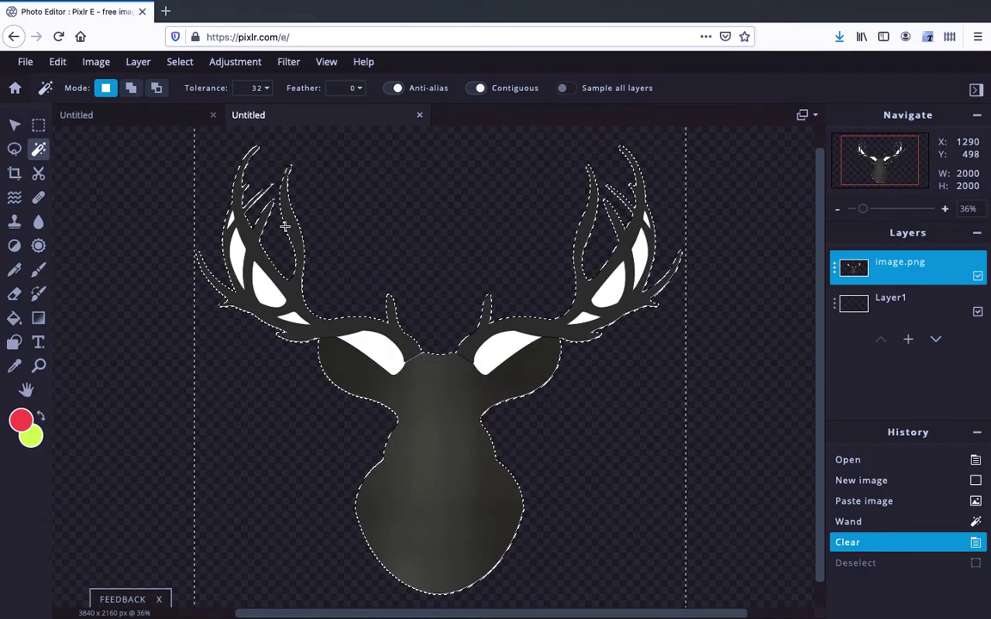
key(ctrl+z)
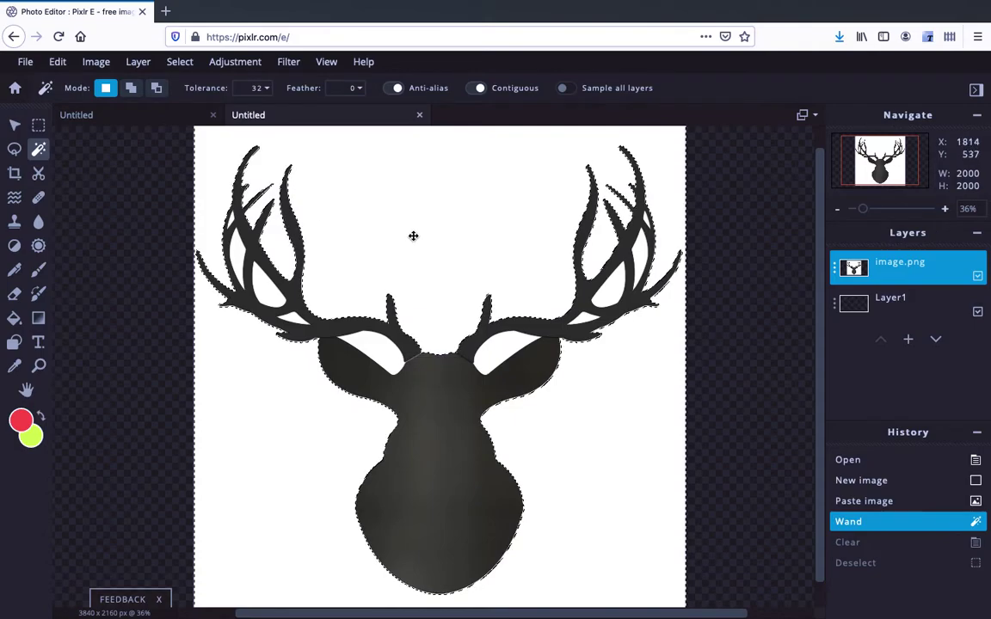
key(ctrl+d)
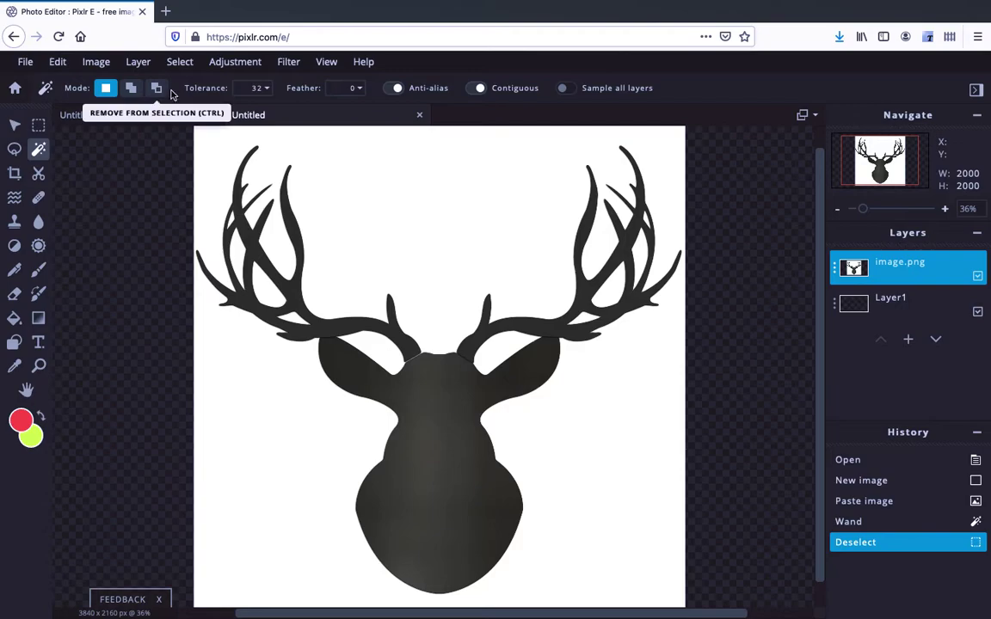
- Switch Contiguous off, select all white areas including those between the antlers with the Magic Wand, delete them, and deselect
click(179, 61)
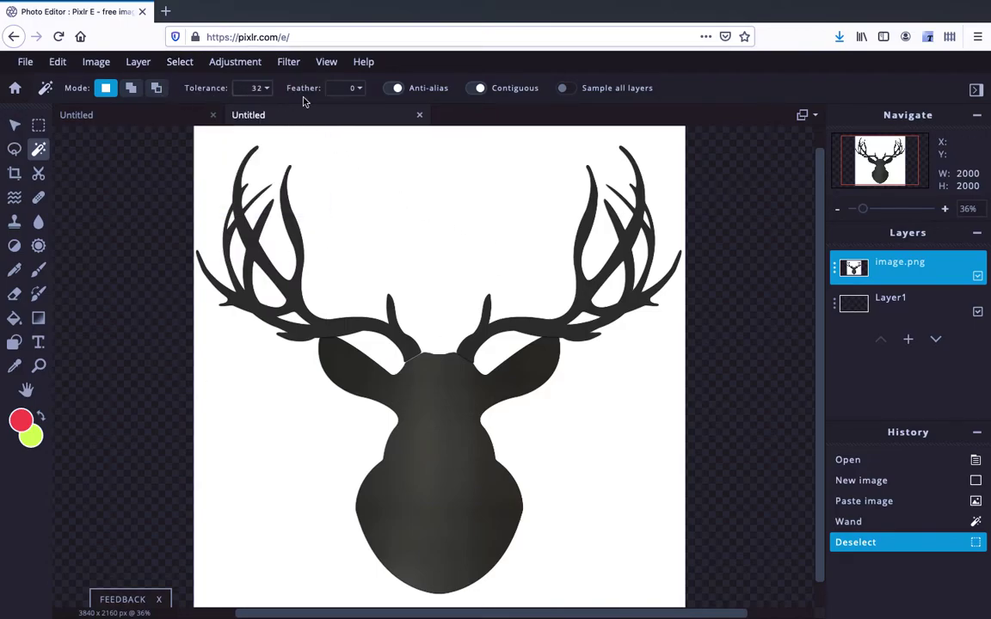
click(481, 90)
click(404, 222)
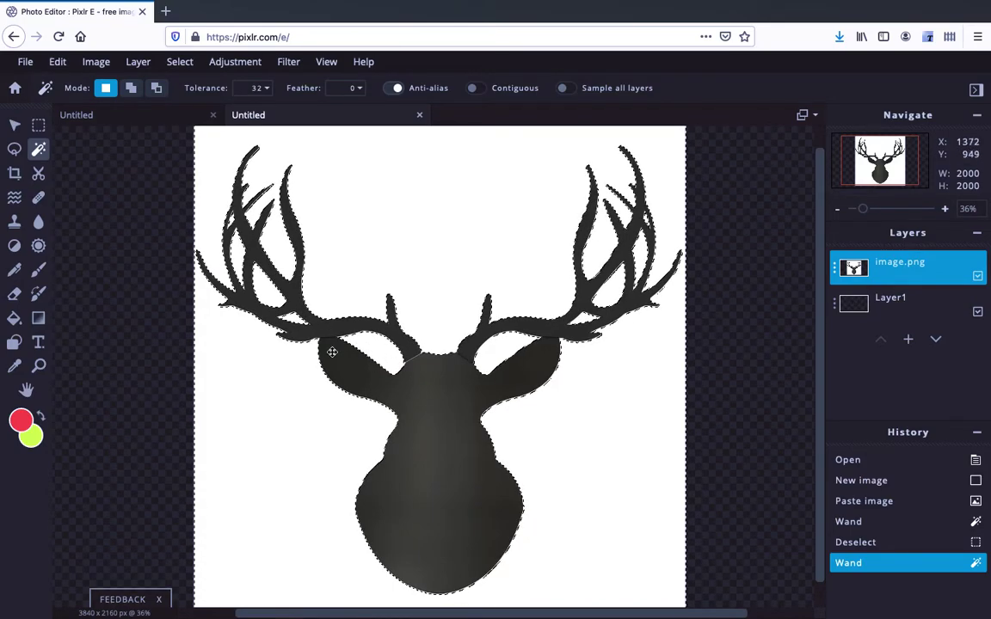
key(Delete)
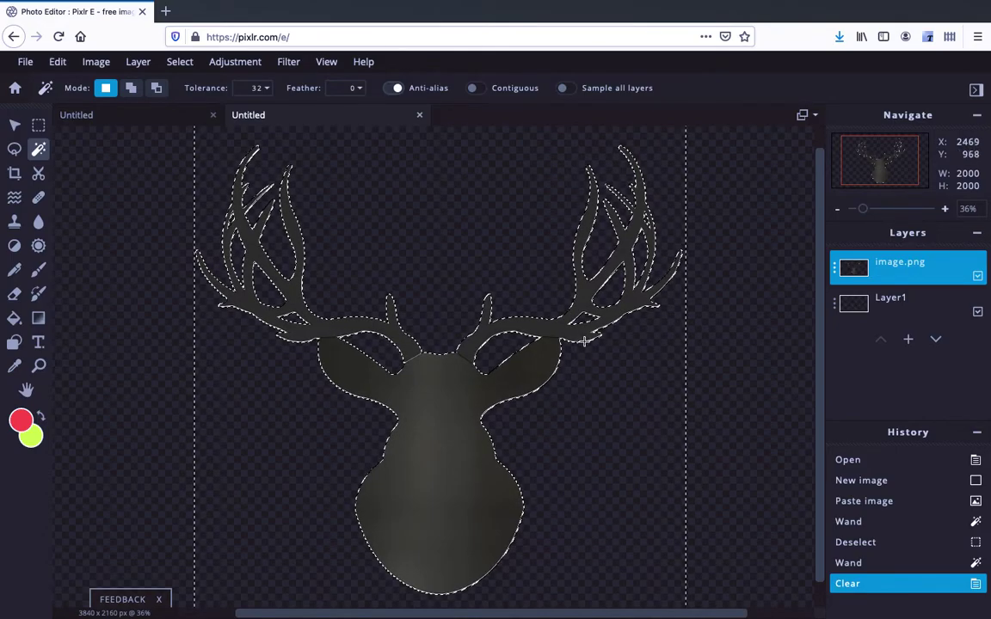
key(ctrl+d)
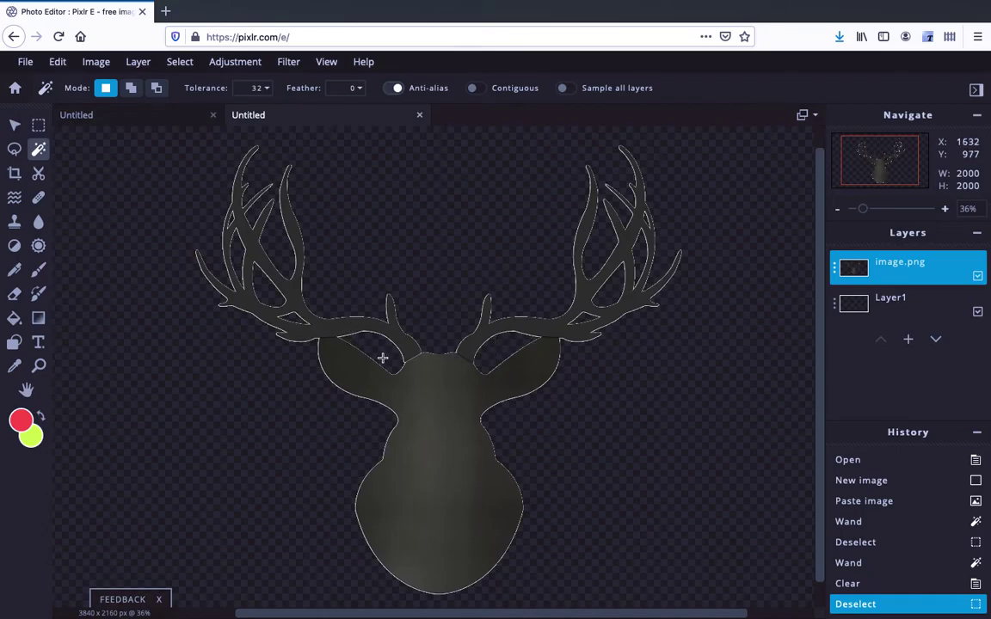
- Undo the deletion of all white areas and clear the remaining selection
key(ctrl+z)
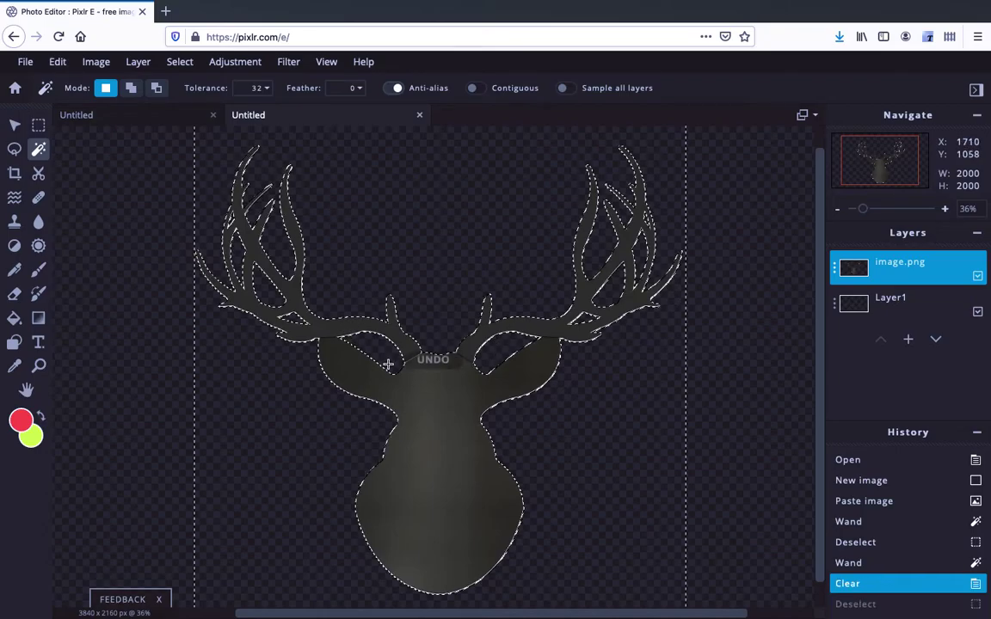
key(ctrl+z)
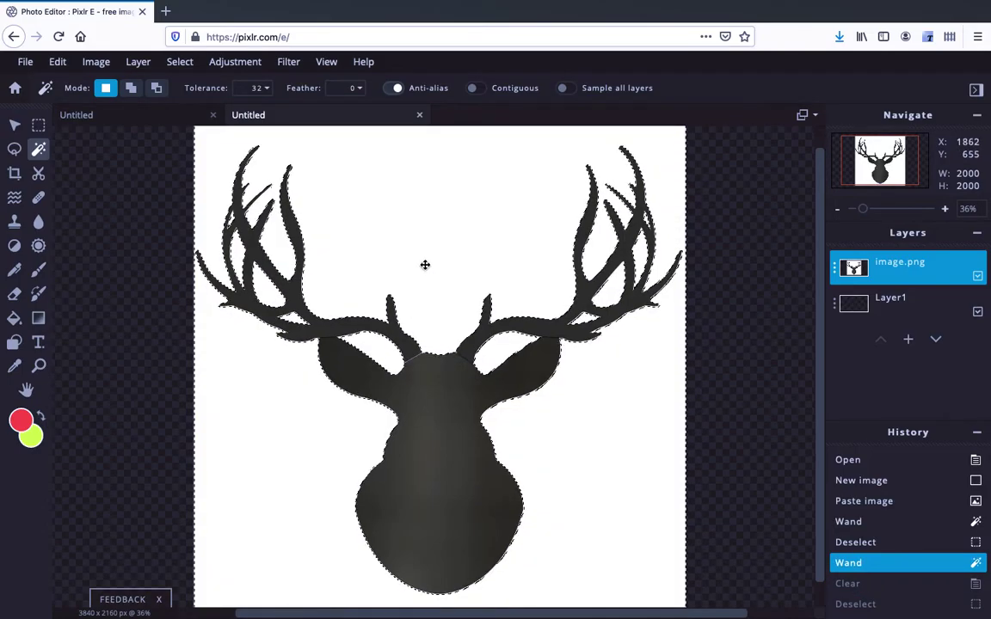
key(ctrl+d)
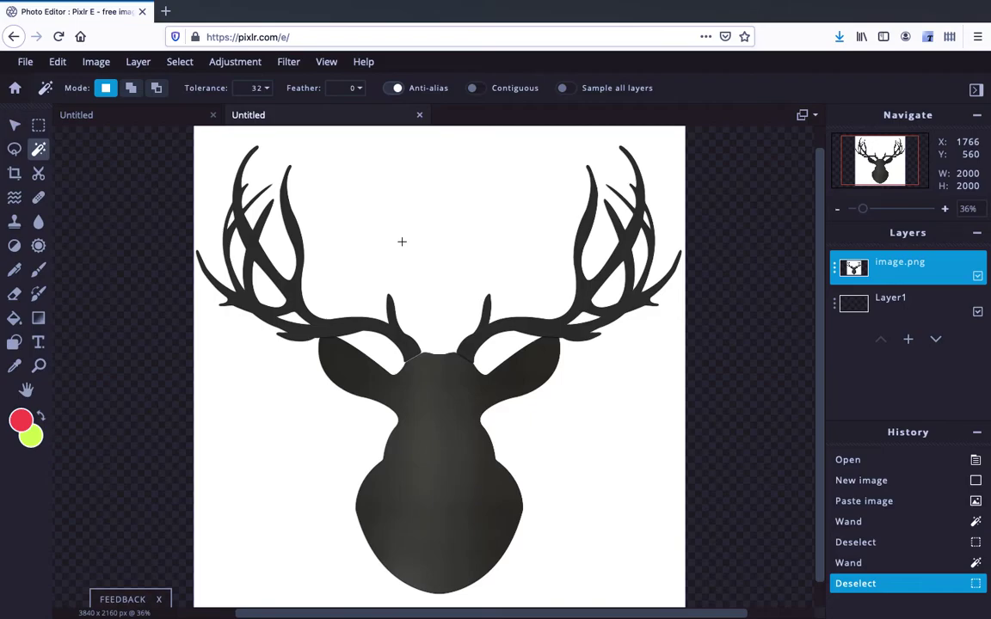
- Raise the Magic Wand tolerance to 129 and select all white areas around and between the deer's antlers
scroll(288, 289, up, 5)
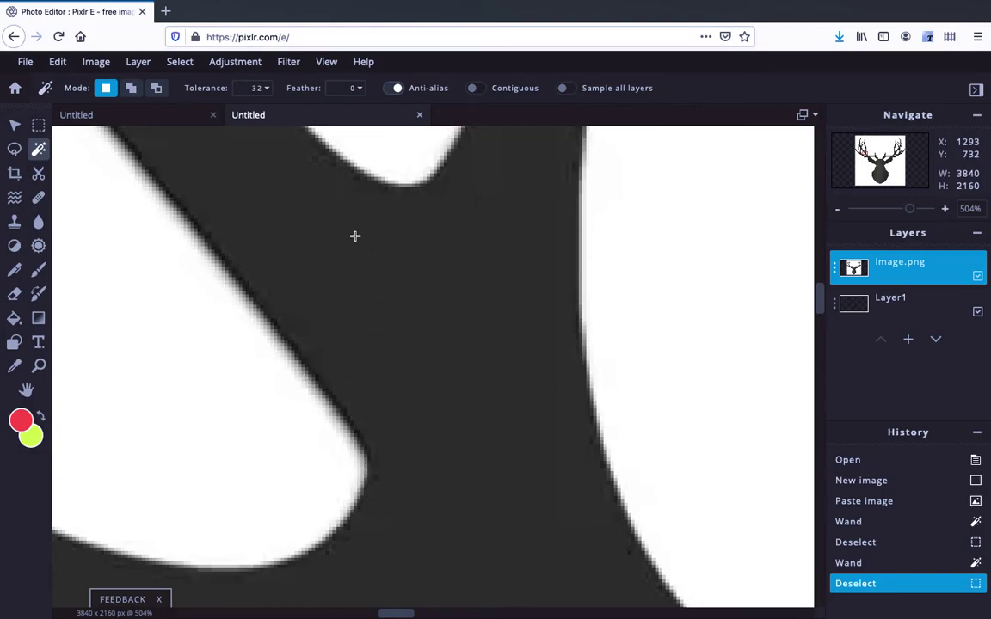
click(256, 87)
drag(168, 112, 212, 115)
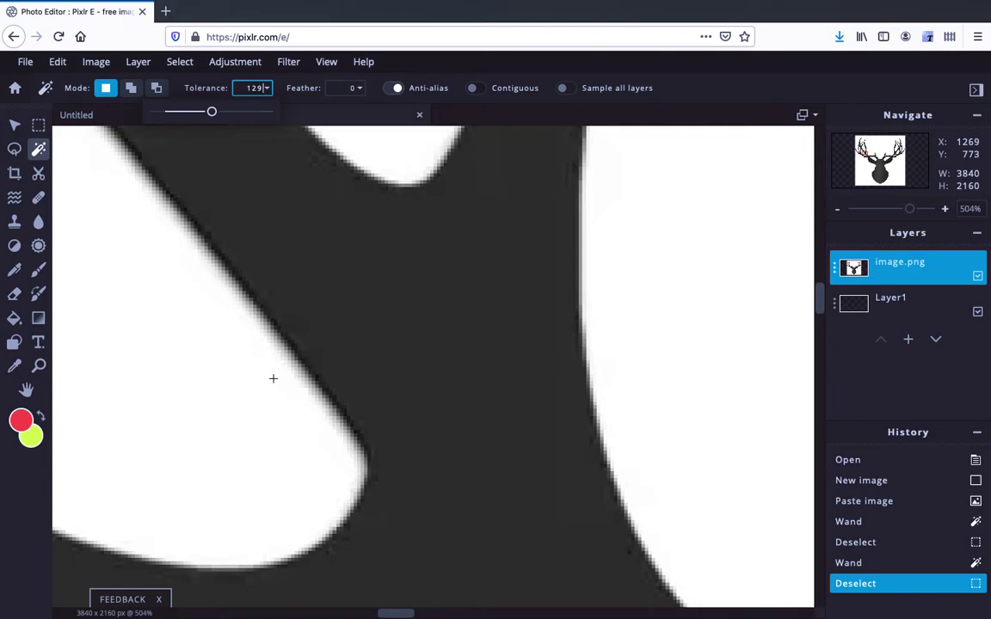
scroll(273, 379, down, 10)
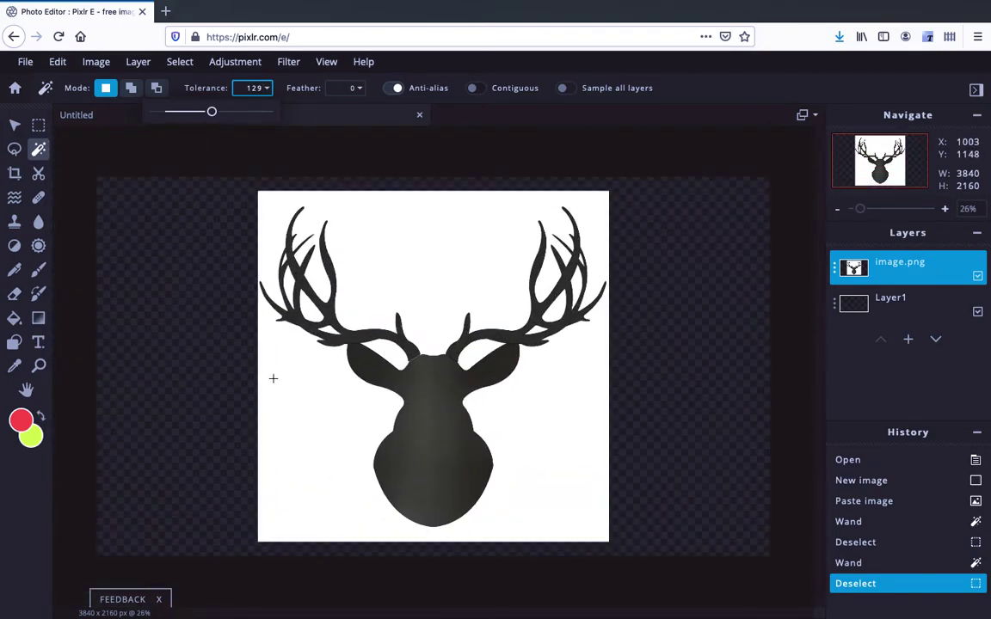
scroll(272, 379, up, 3)
scroll(272, 379, down, 3)
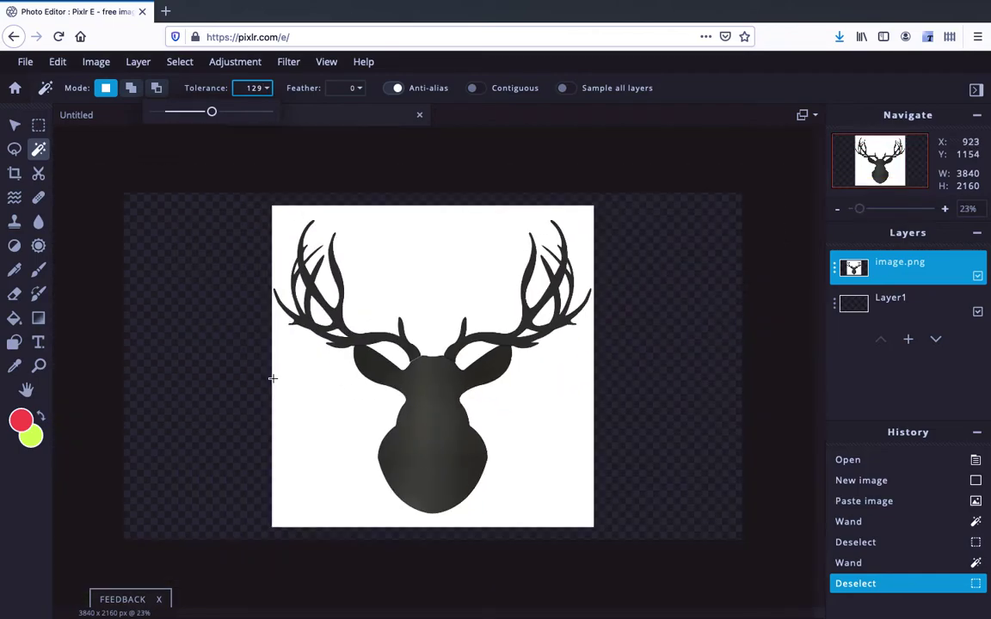
scroll(273, 379, up, 1)
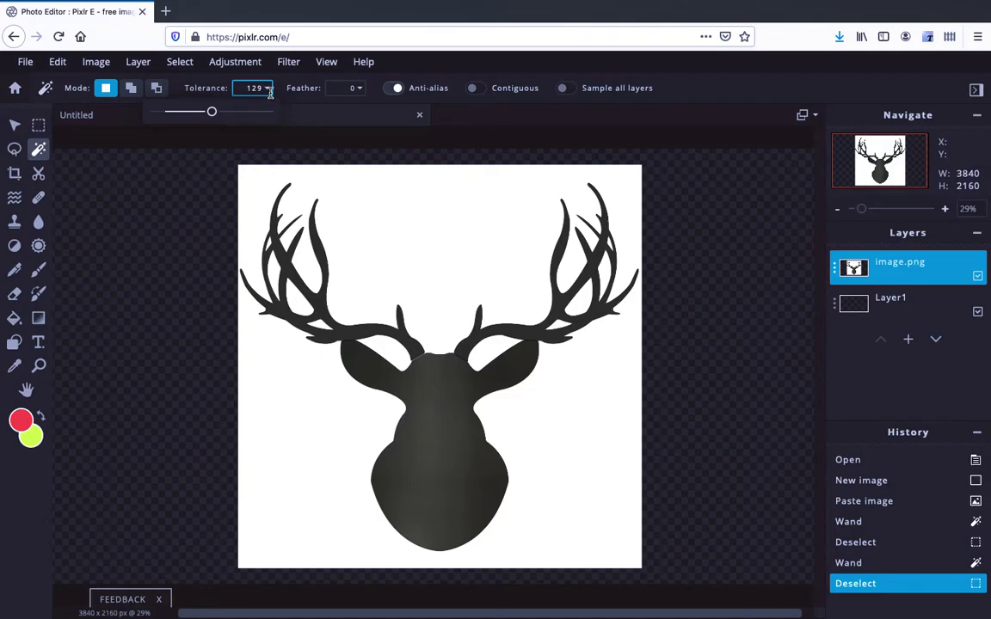
click(427, 274)
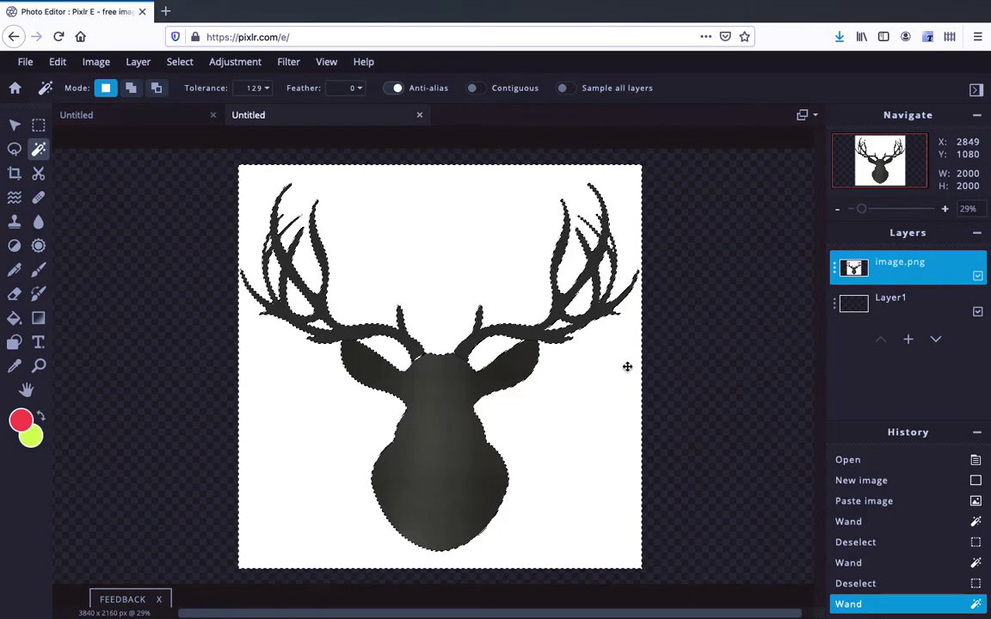
- Delete the selected white areas around the deer, drop the selection, and inspect the cutout's edges at the antlers and ears
key(Delete)
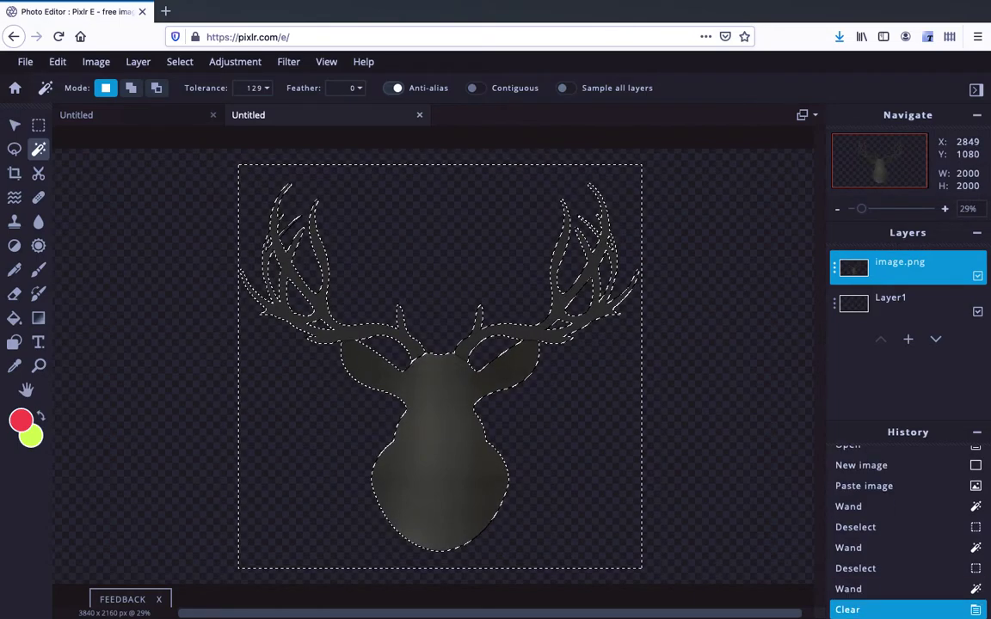
key(ctrl+d)
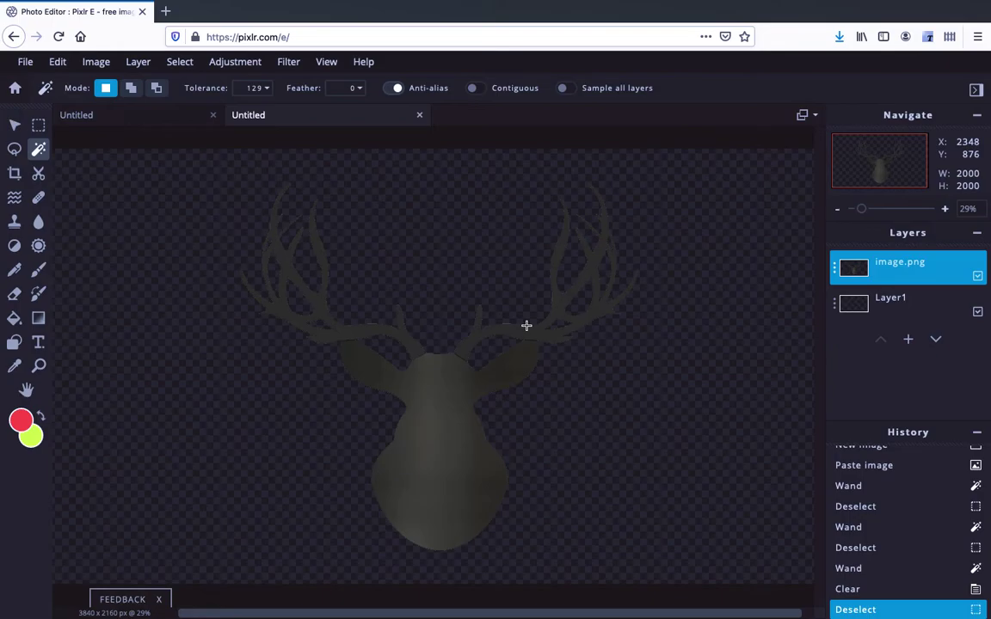
scroll(526, 325, up, 5)
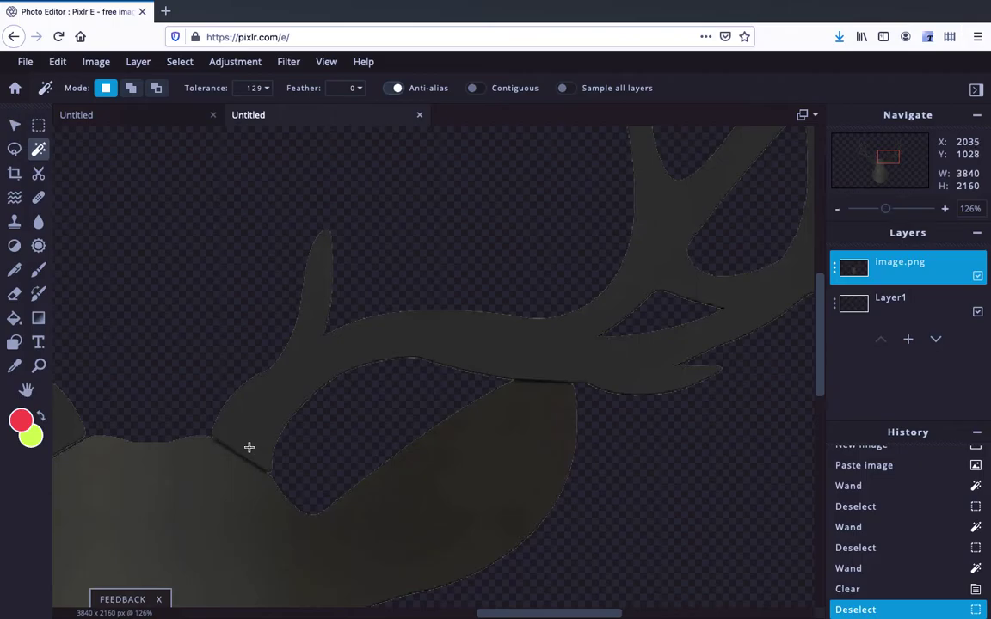
scroll(244, 429, down, 5)
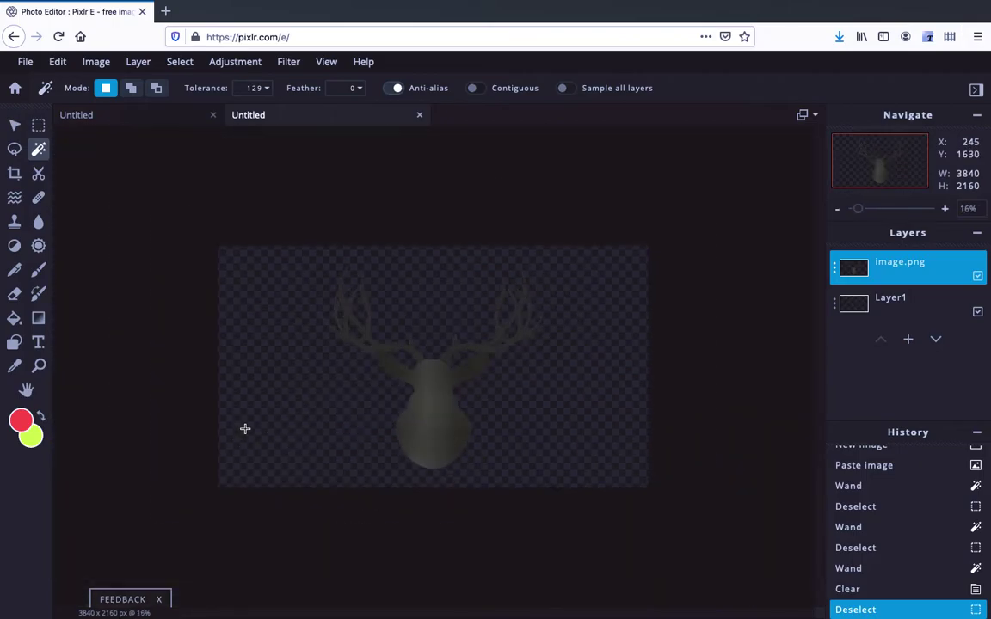
scroll(244, 429, up, 4)
scroll(245, 428, down, 4)
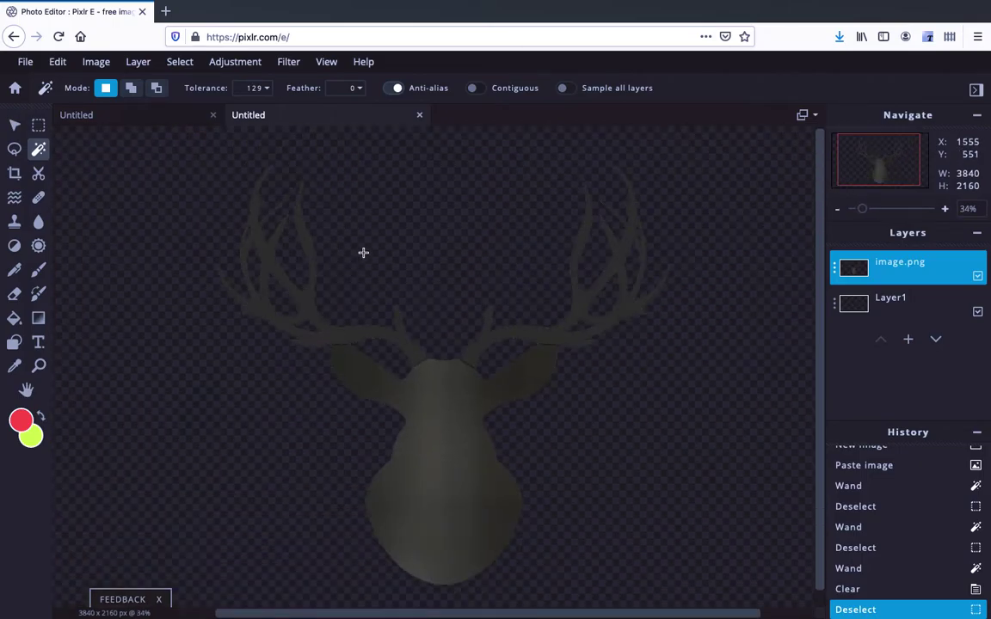
- Undo the deselection and the white-area deletion, and clear the restored wand selection
key(ctrl+z)
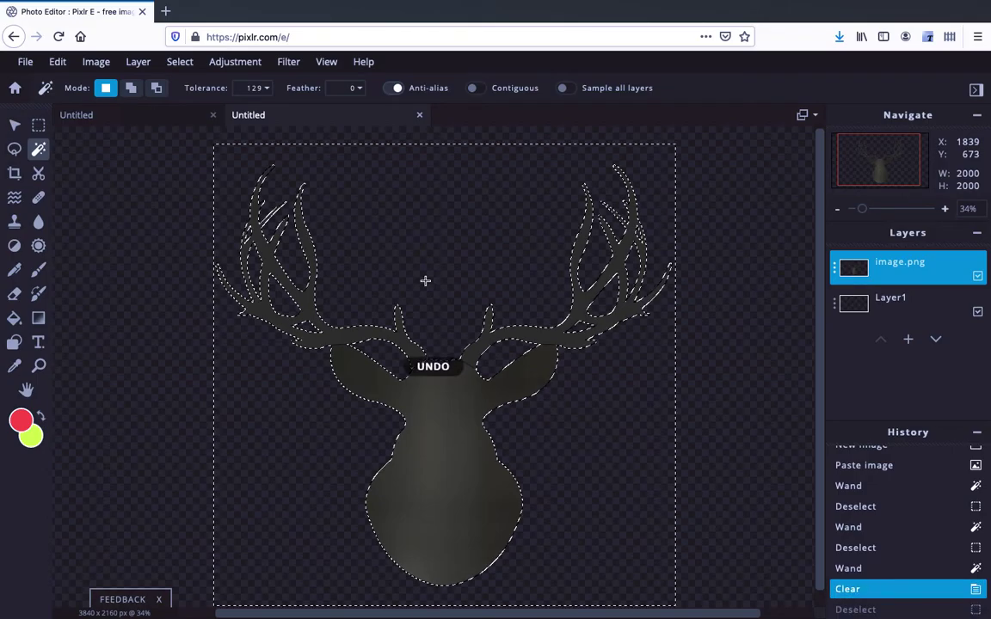
key(ctrl+z)
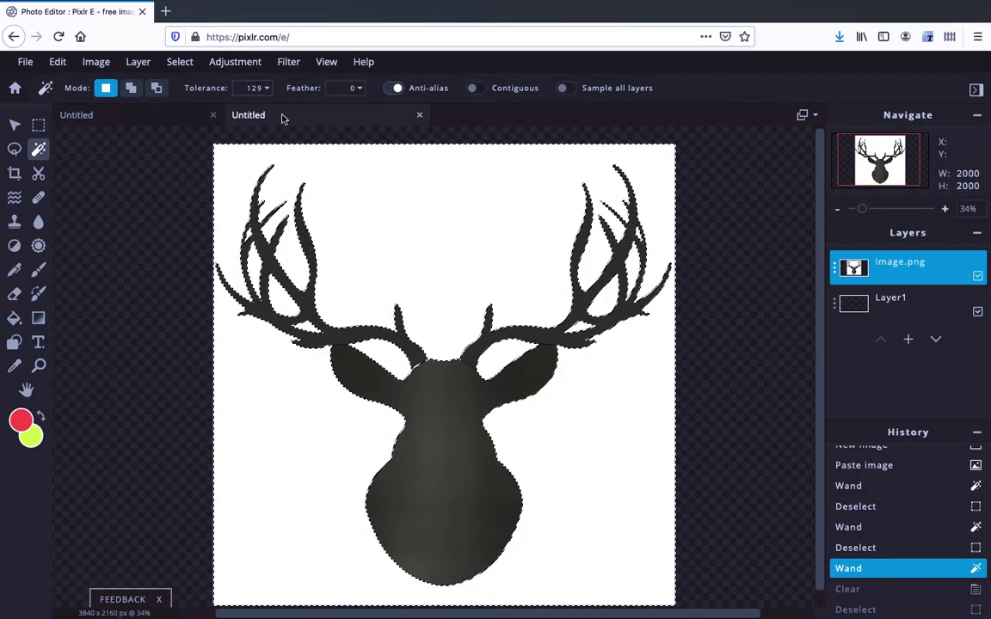
key(ctrl+d)
- Raise the Magic Wand tolerance to 176, select the white background, and check the selection outline along the antlers
click(264, 90)
drag(210, 110, 232, 113)
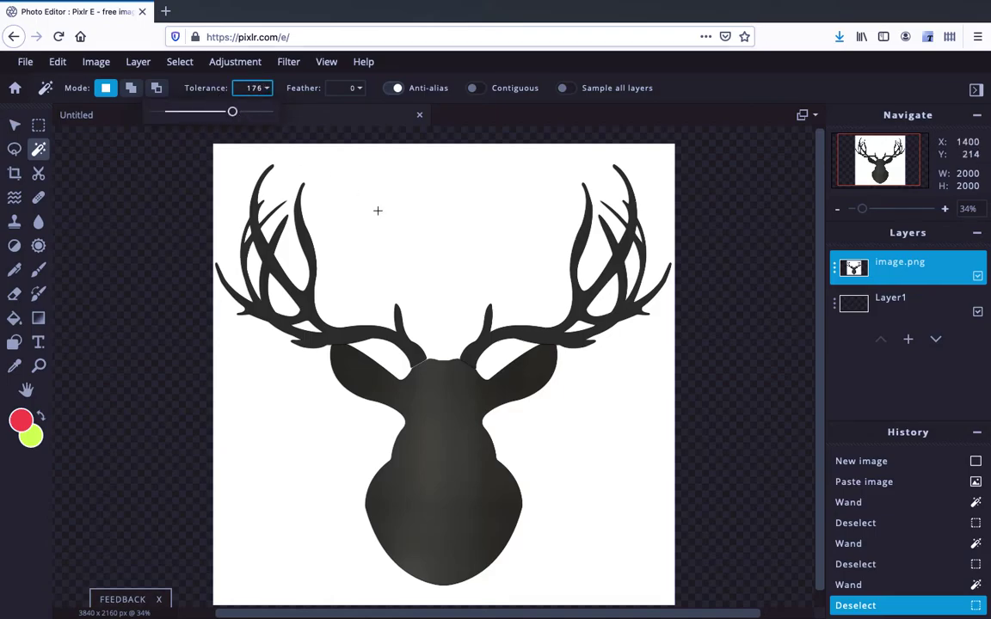
click(441, 216)
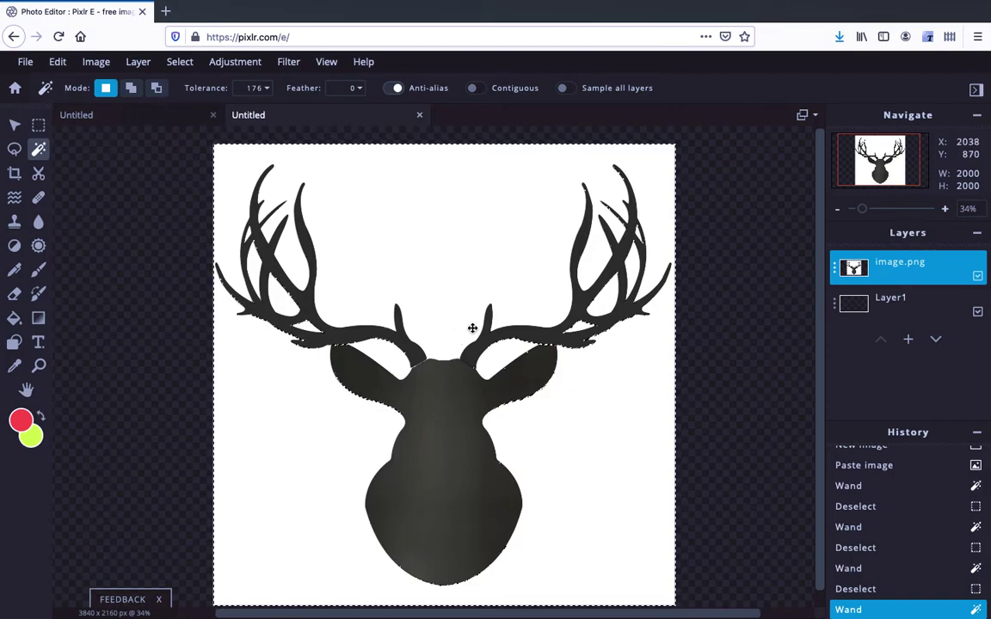
scroll(551, 345, up, 5)
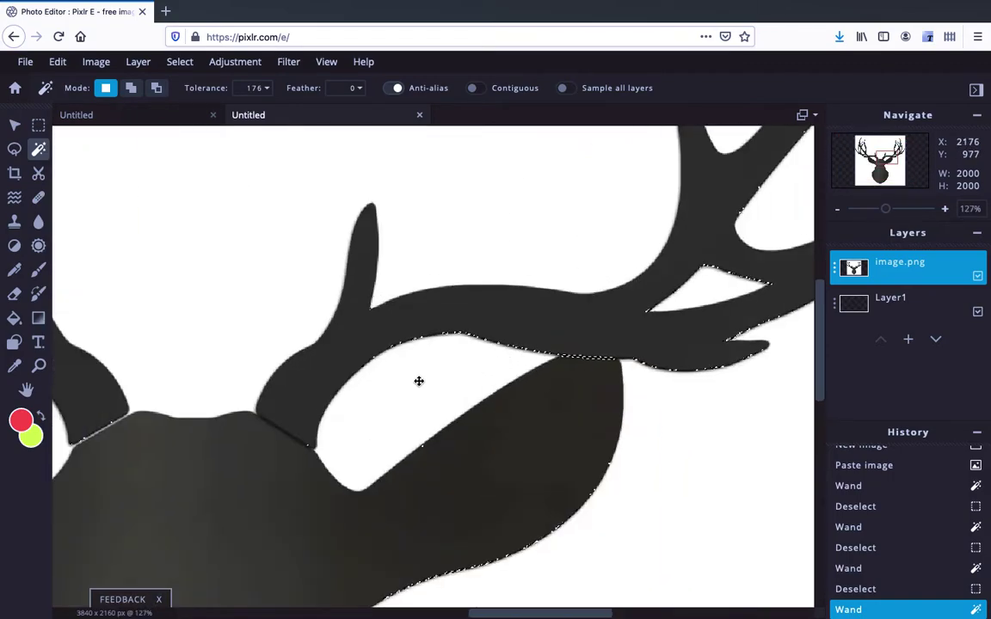
scroll(419, 381, down, 7)
scroll(419, 381, up, 2)
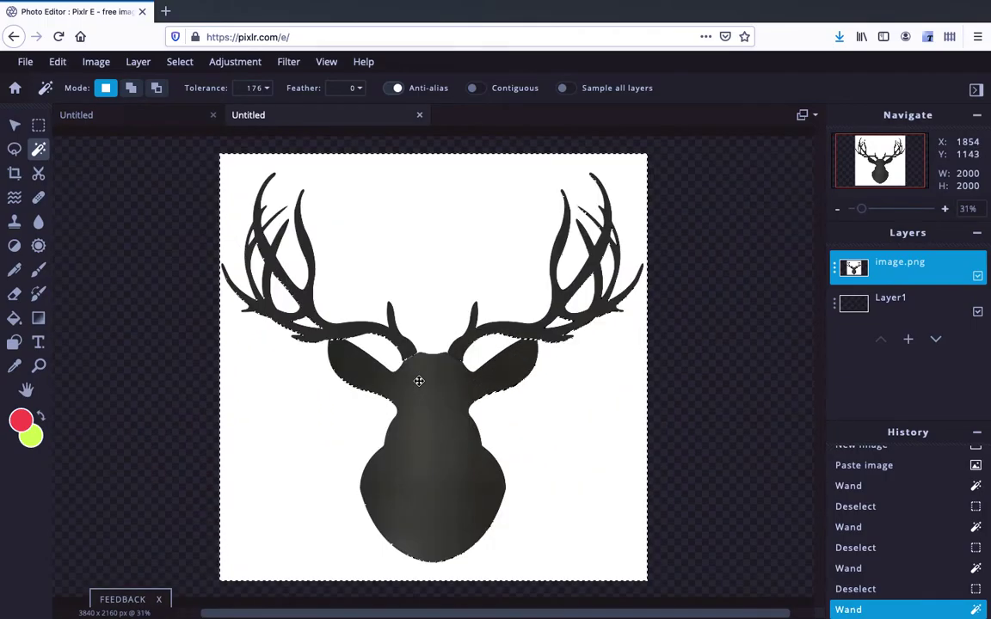
- Lower the Magic Wand tolerance to 151, drop the old selection, and select the white background again
click(266, 90)
drag(228, 111, 222, 115)
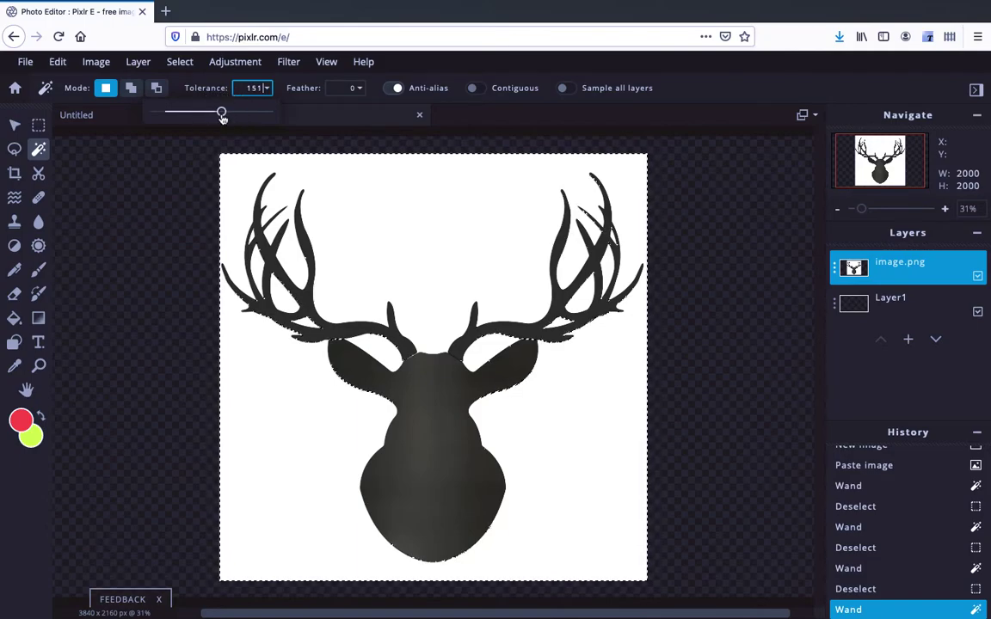
key(ctrl+d)
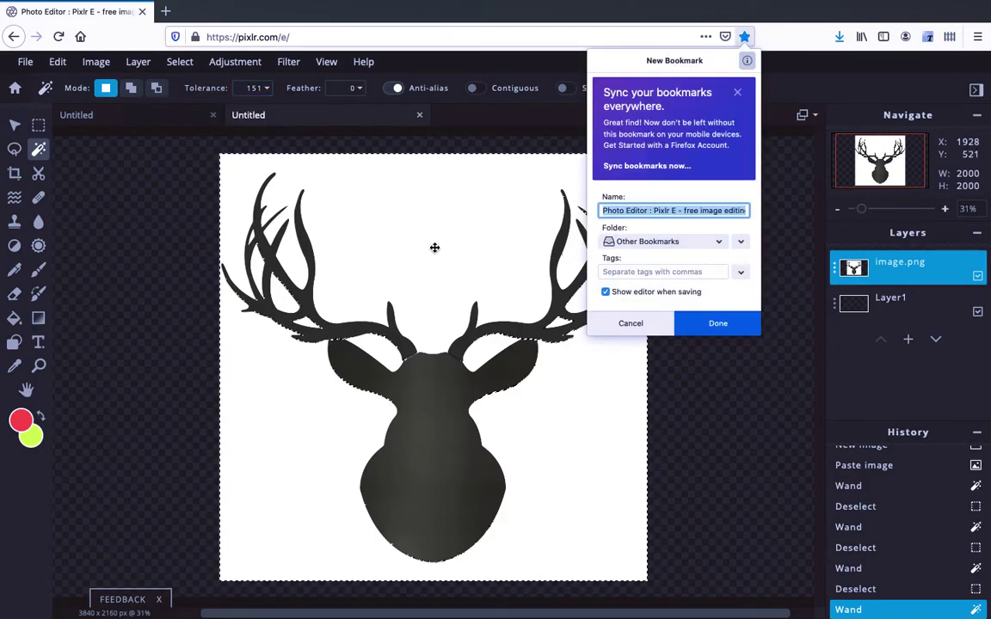
key(Return)
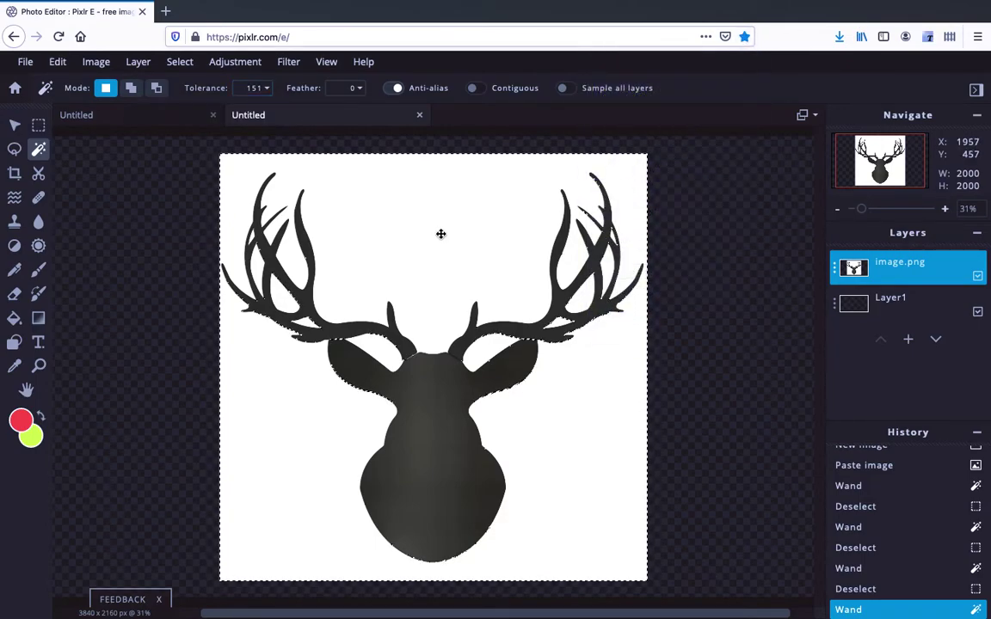
key(ctrl+d)
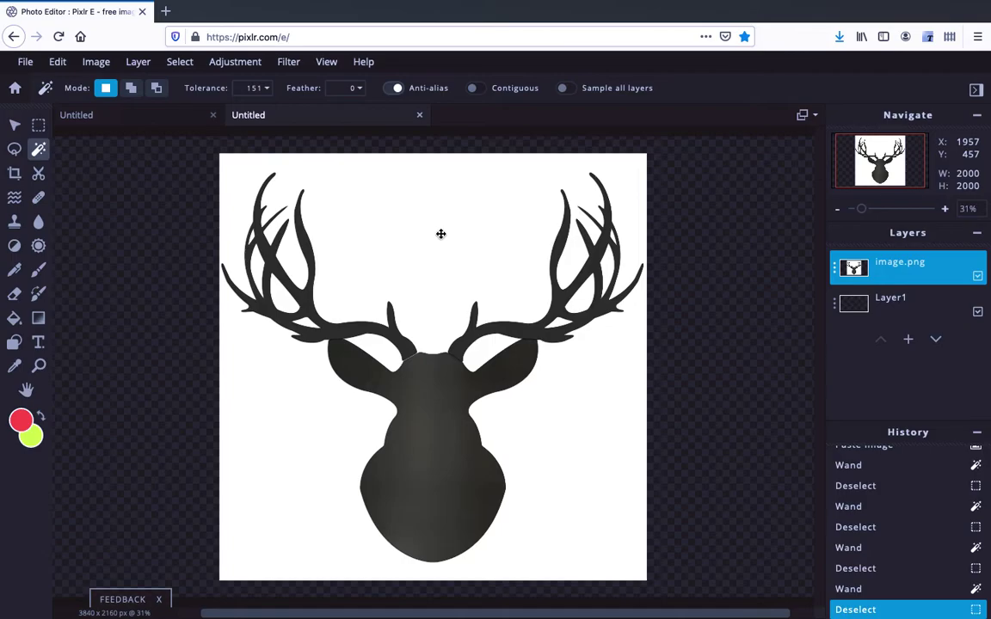
click(440, 233)
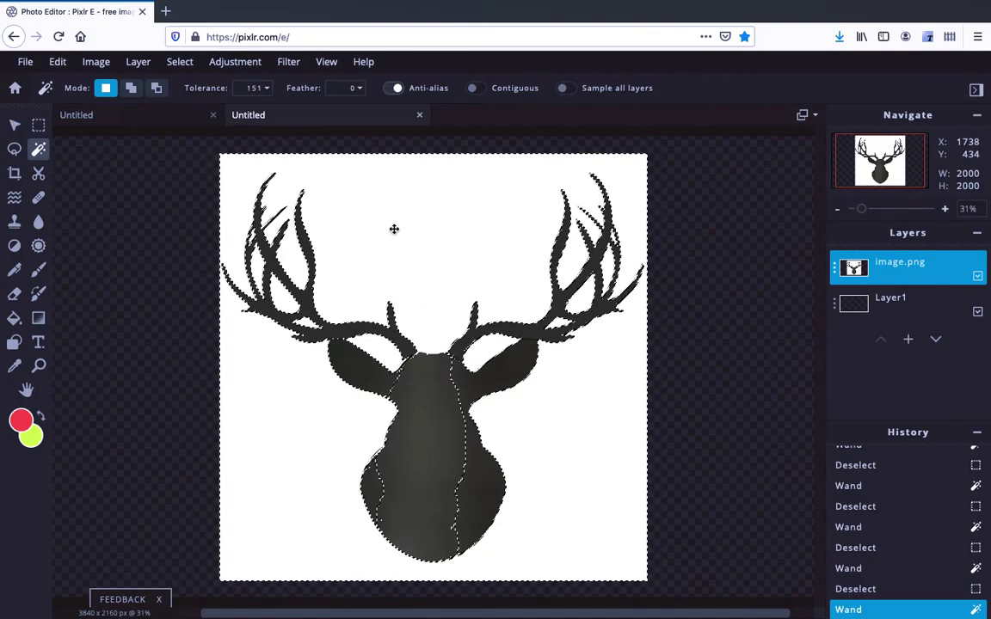
- Clear the selection, set the Magic Wand tolerance to 129, and reselect all white areas around the deer
key(ctrl+d)
click(269, 88)
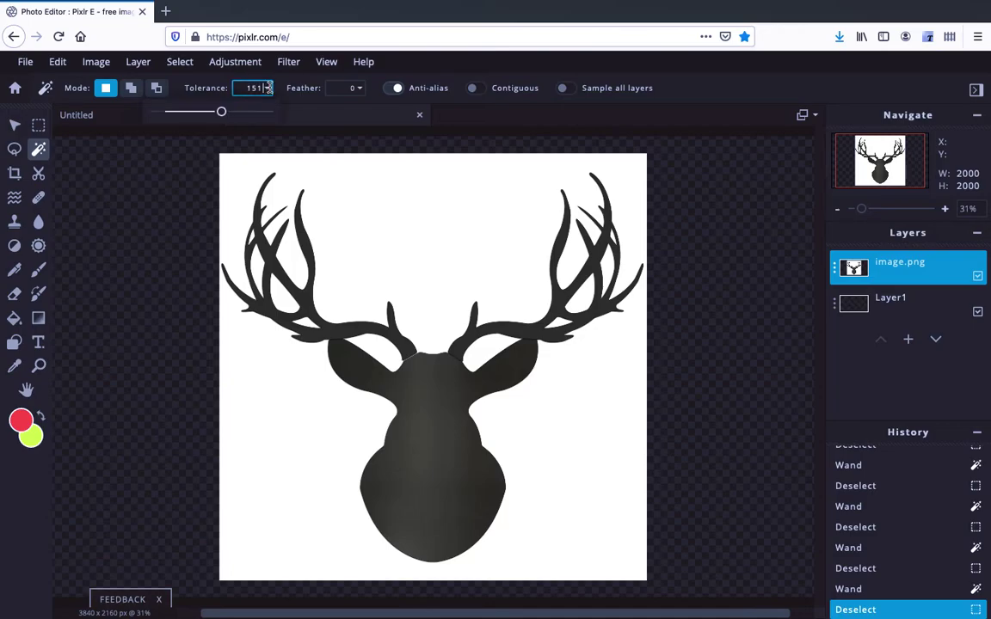
drag(224, 114, 212, 113)
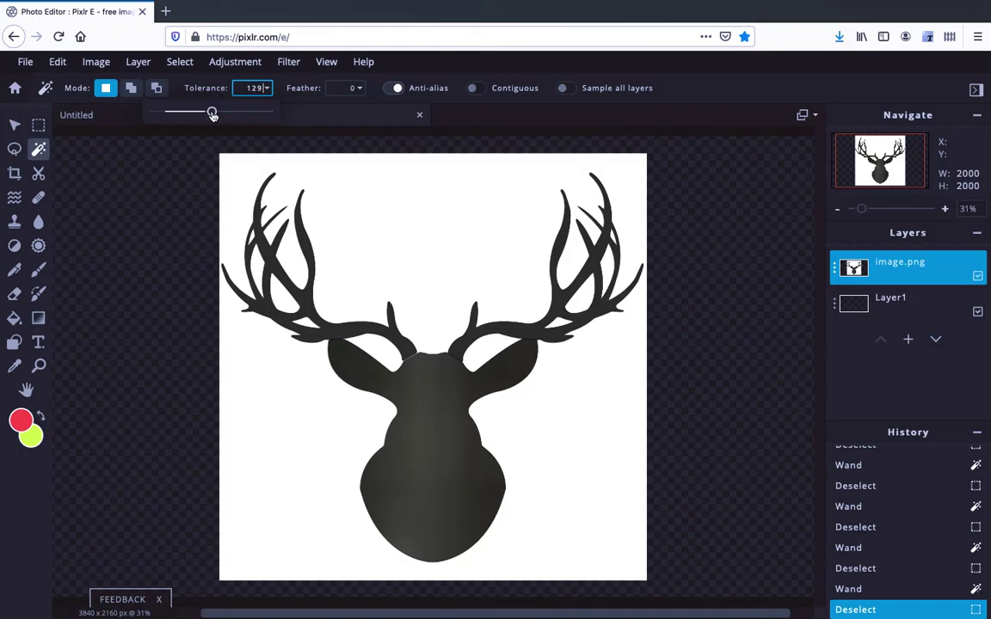
click(413, 259)
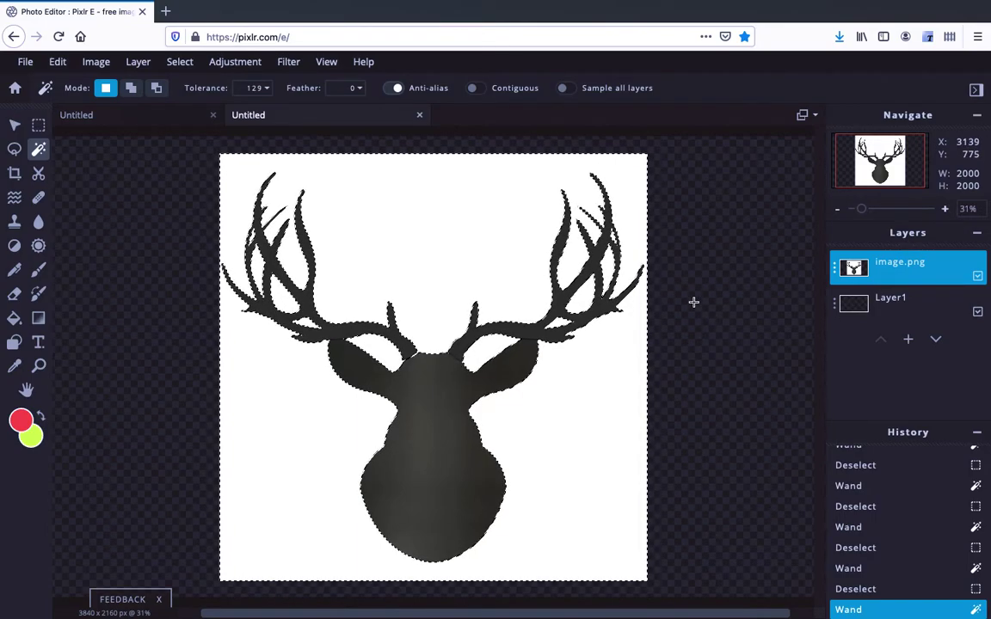
- Try deleting the selected white areas and deselecting, and undo both to restore the background and its wand selection
key(Delete)
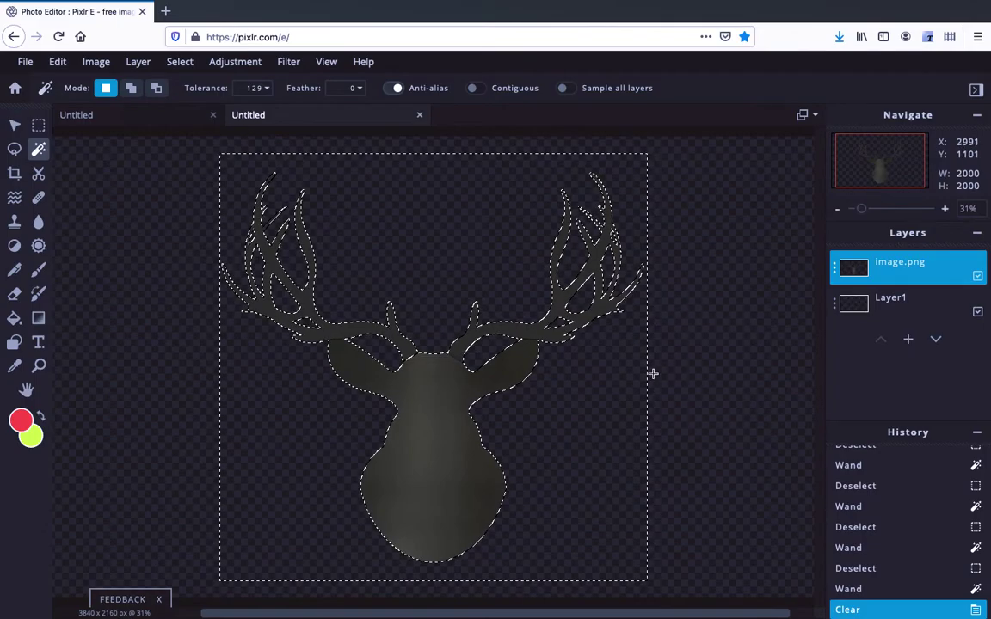
key(ctrl+d)
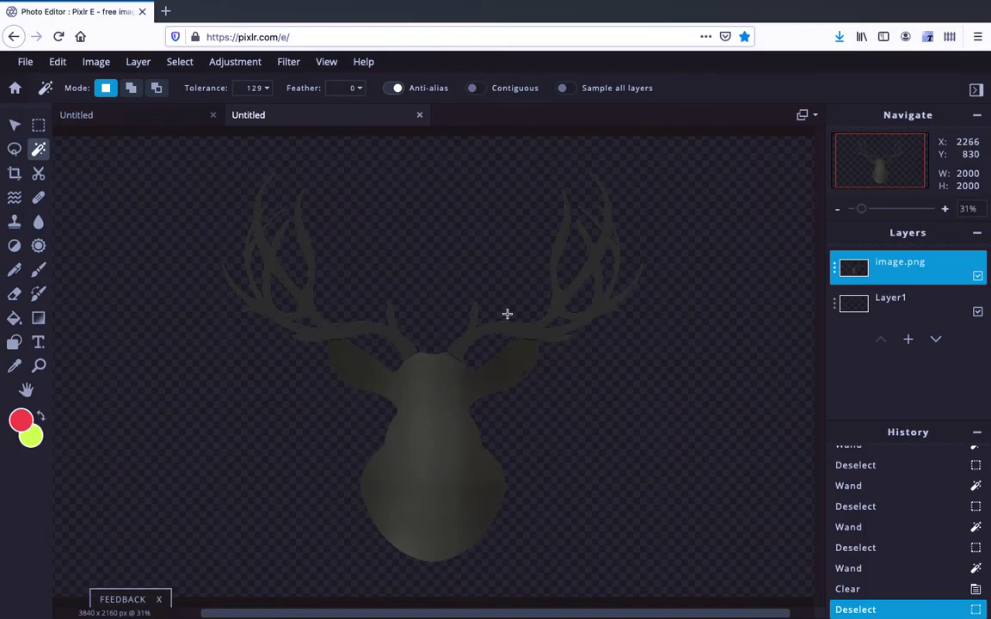
key(ctrl+z)
key(ctrl+z)
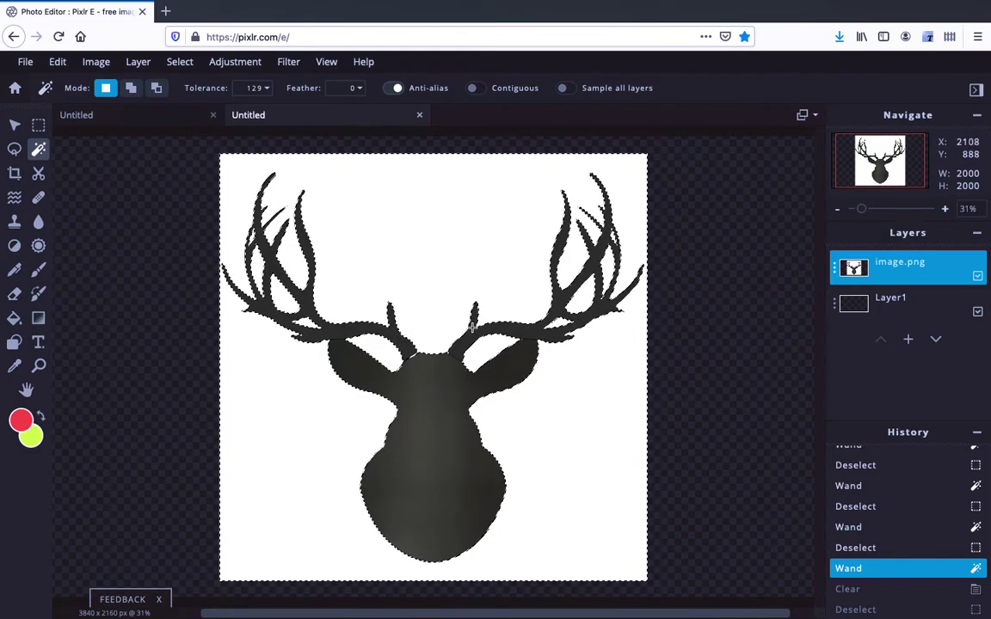
- Switch to the freehand Lasso for refining the selection around the deer's inner antler tines
scroll(469, 329, up, 6)
scroll(469, 329, down, 5)
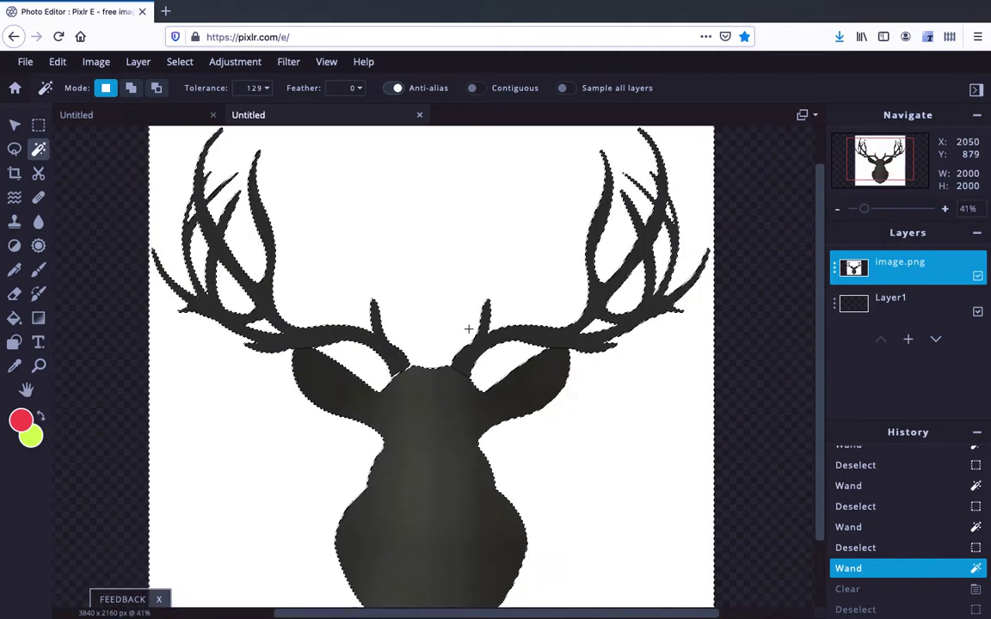
scroll(469, 328, up, 7)
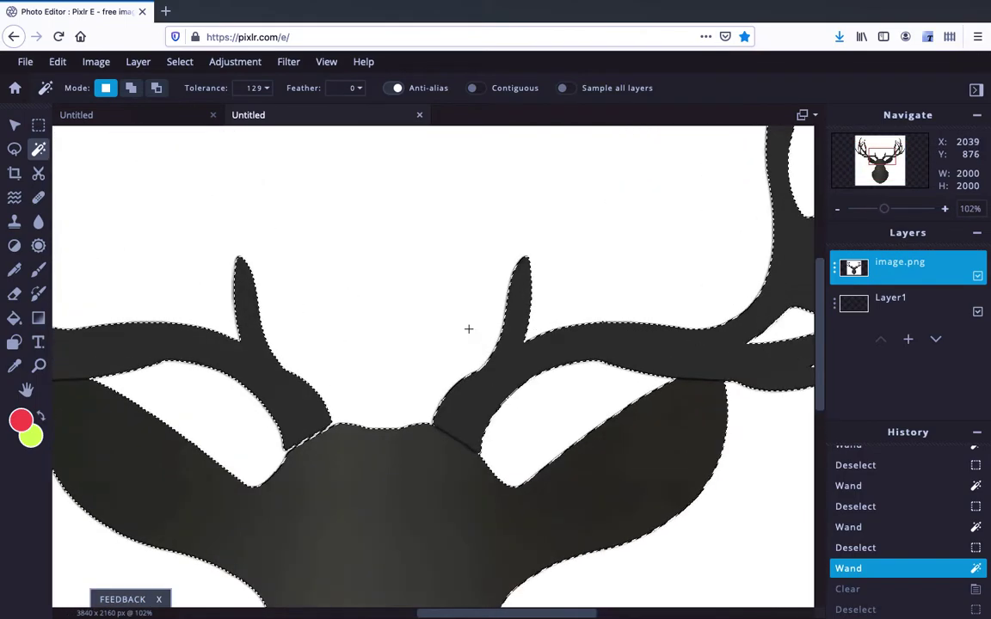
click(13, 151)
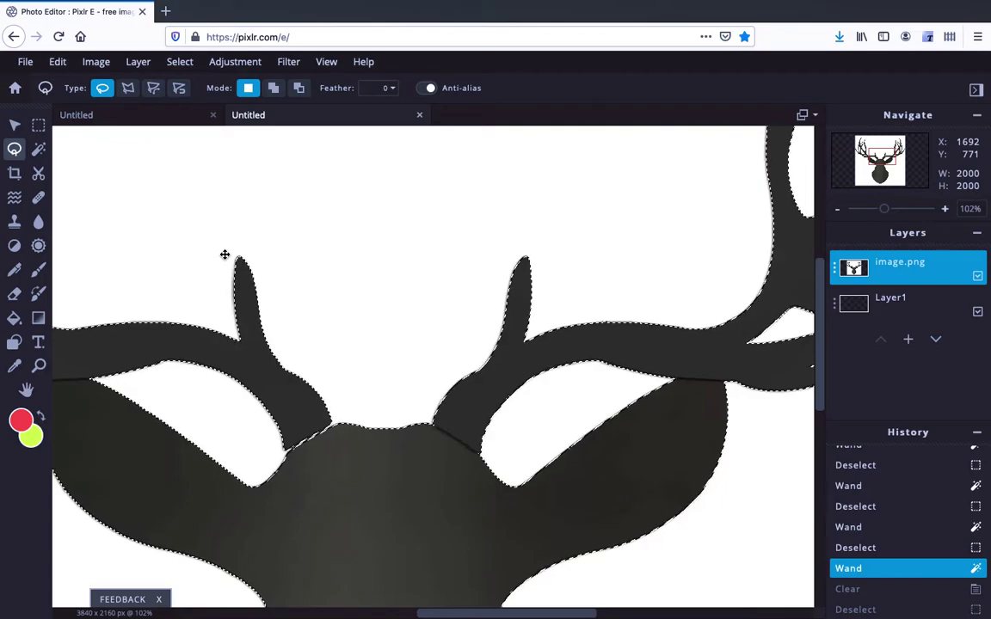
key(shift)
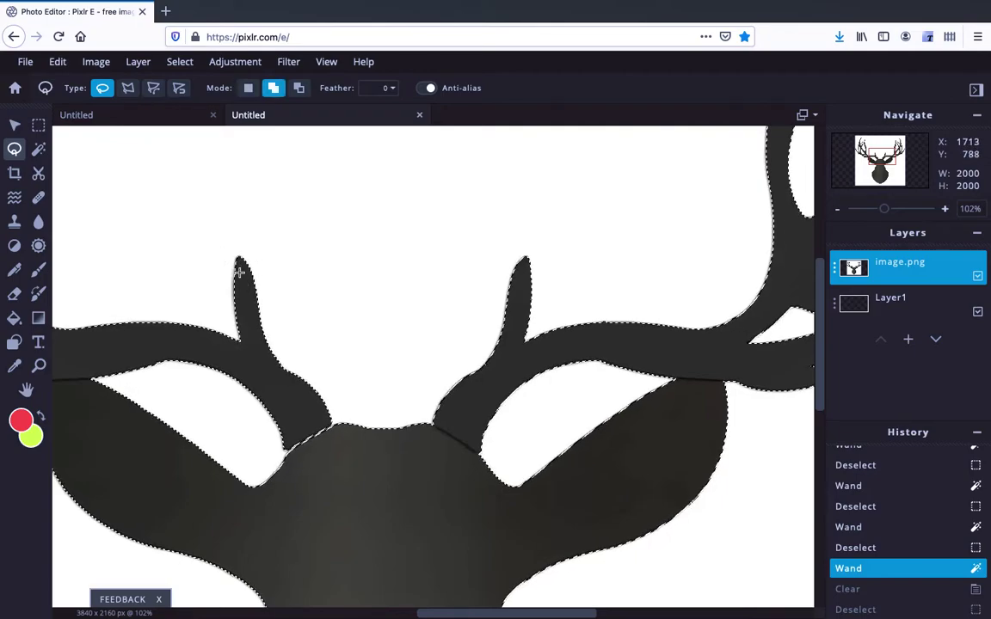
click(298, 88)
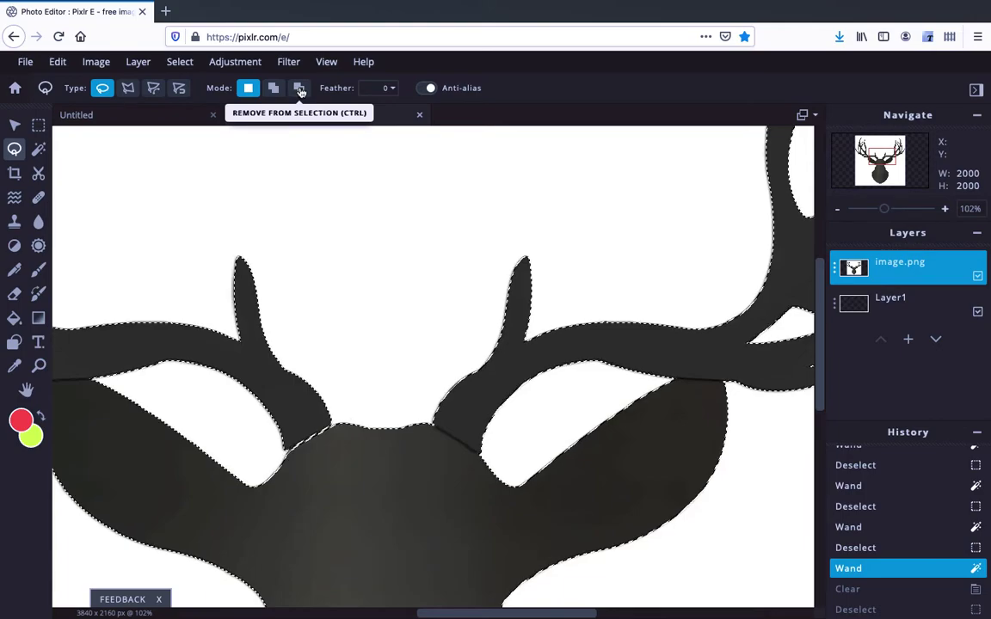
click(298, 89)
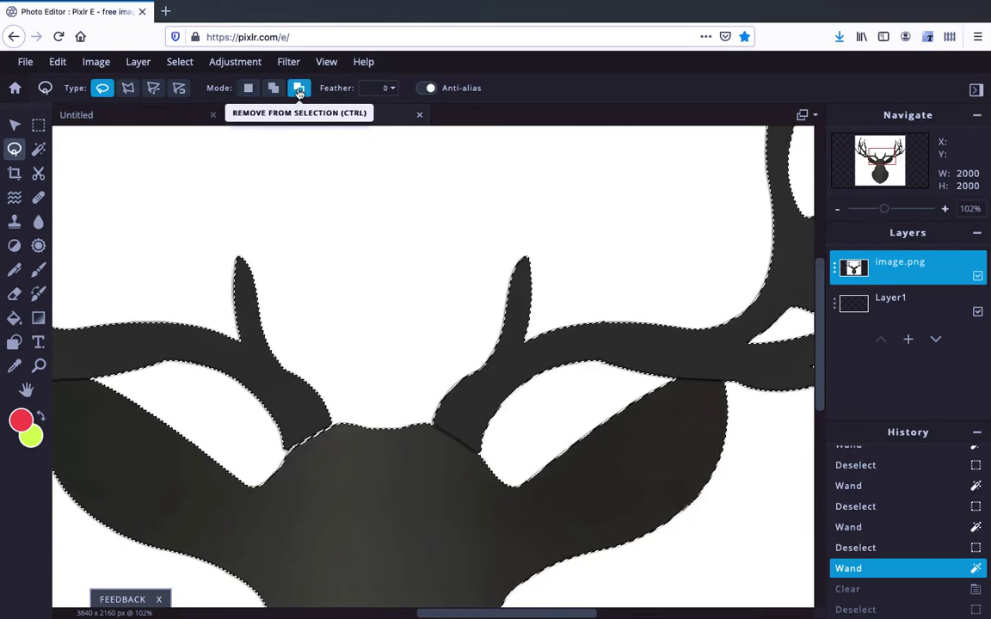
click(249, 91)
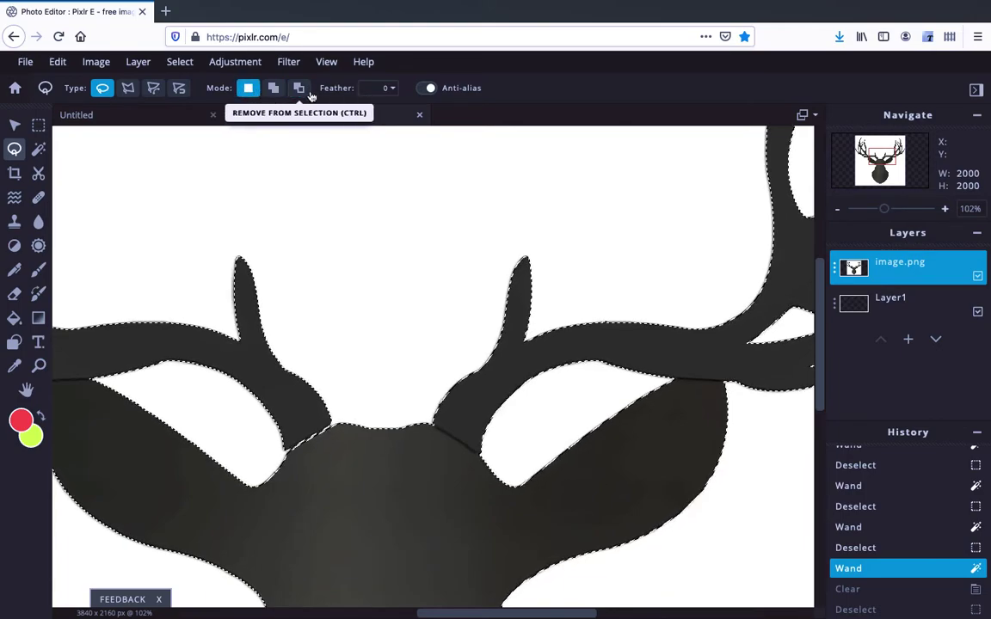
click(300, 89)
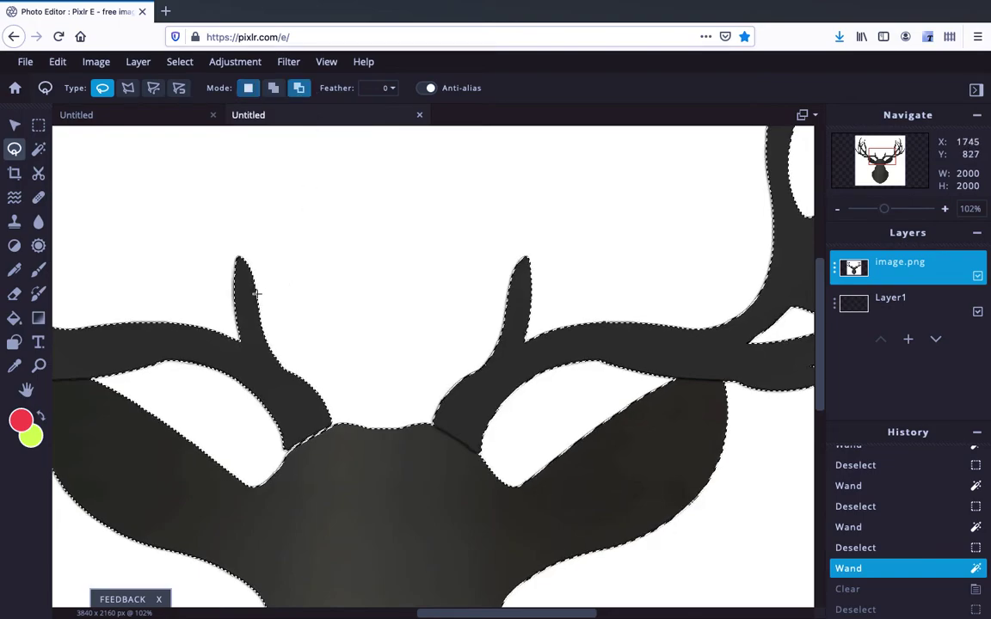
right_click(229, 328)
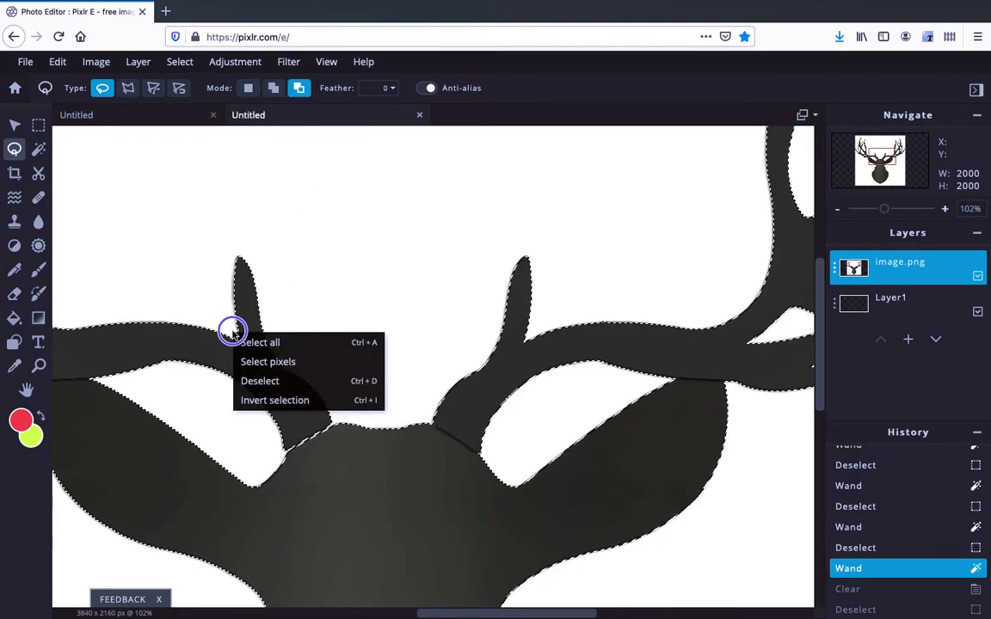
click(226, 325)
alt+right_click(226, 324)
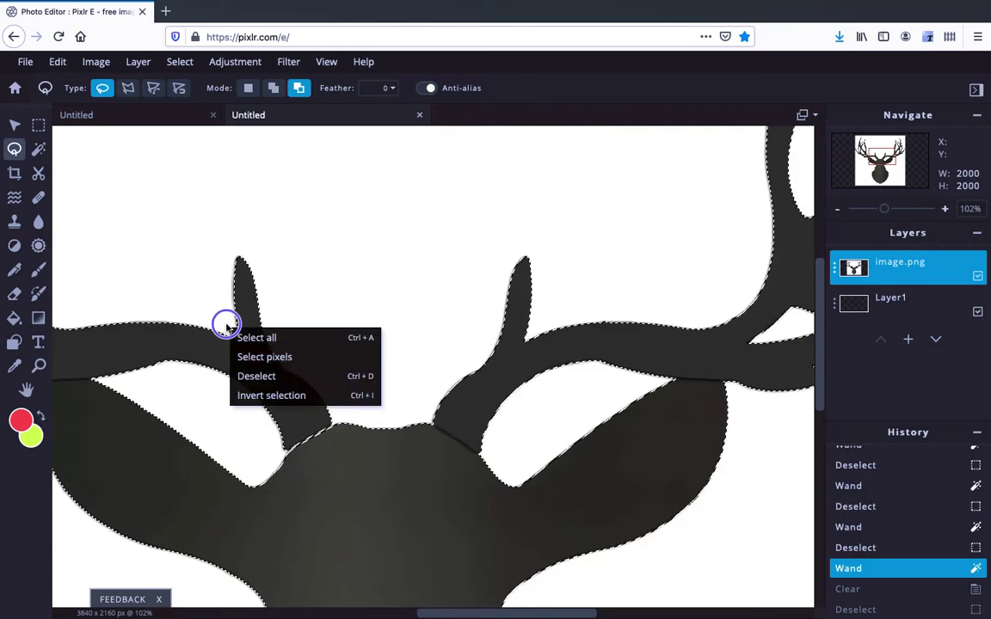
click(209, 278)
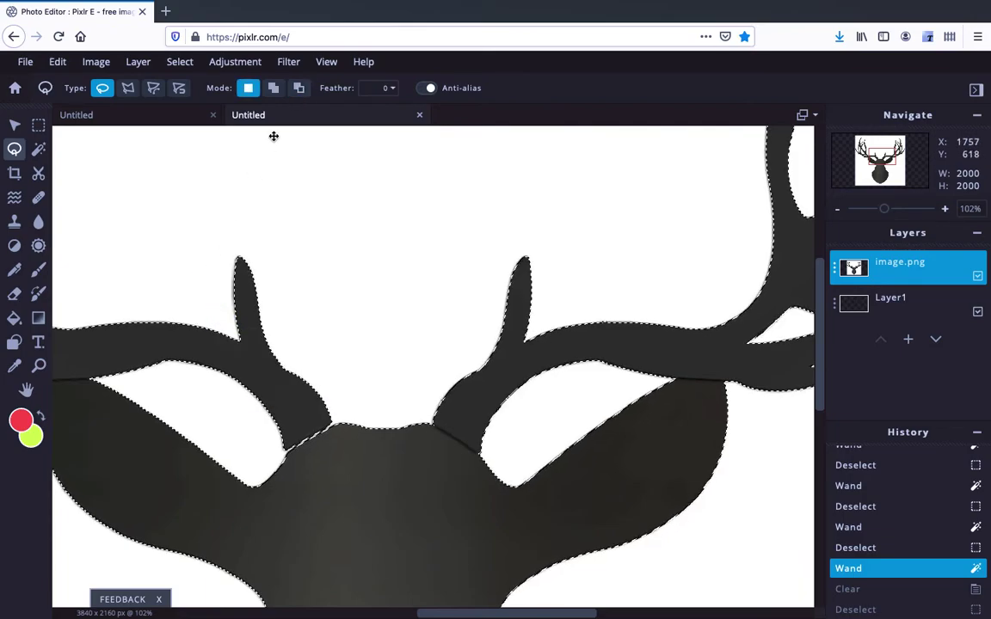
- Remove a freehand Lasso area around the short inner tine of the deer's left-hand antler from the selection
click(300, 89)
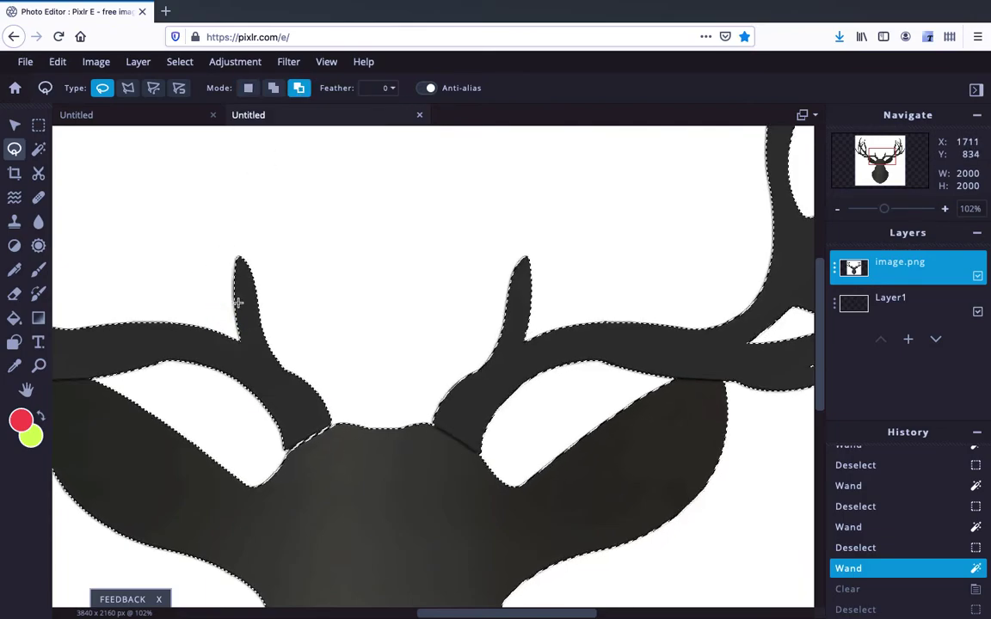
mouse_move(229, 327)
mouse_down()
mouse_move(285, 369)
mouse_move(305, 360)
mouse_move(307, 318)
mouse_move(286, 256)
mouse_move(248, 232)
mouse_move(225, 233)
mouse_move(211, 277)
mouse_move(228, 330)
mouse_up()
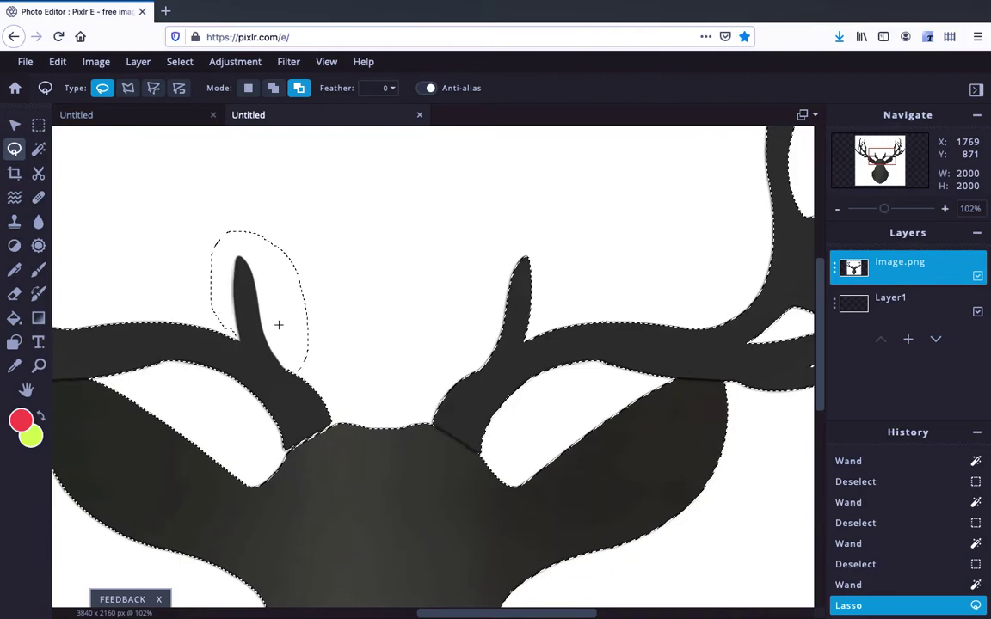
- Undo the last Lasso subtraction, and add both short inner antler tines to the selection with the freehand Lasso in add mode
key(ctrl+z)
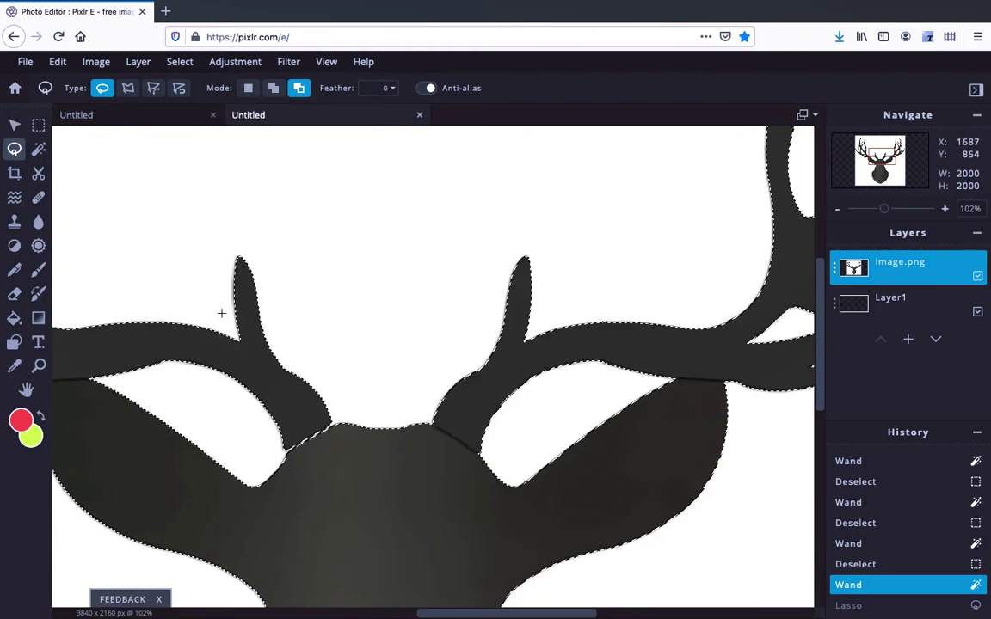
click(273, 88)
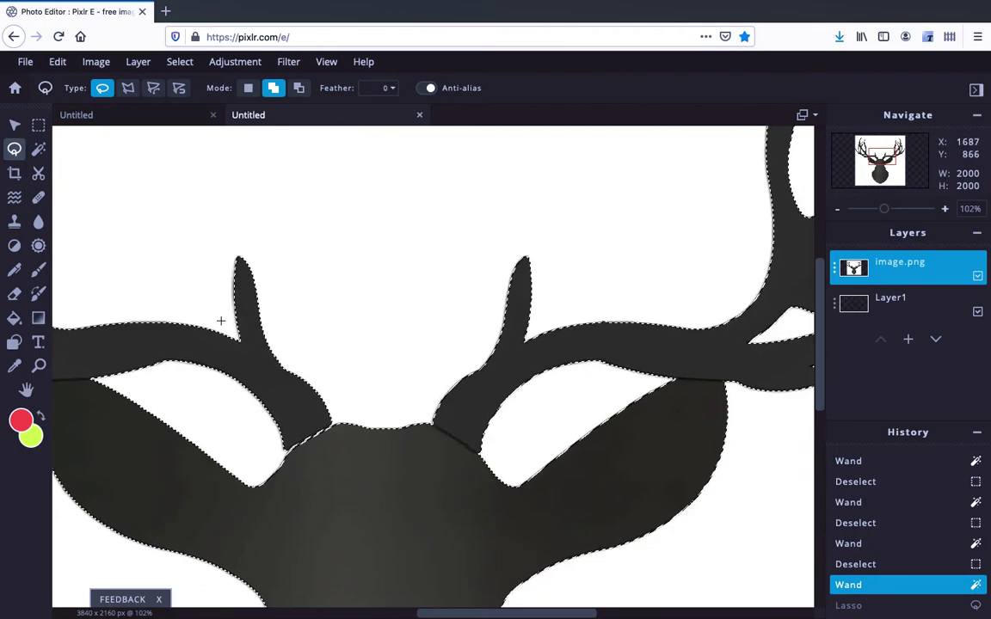
mouse_move(221, 320)
mouse_down()
mouse_move(284, 367)
mouse_move(300, 360)
mouse_move(284, 242)
mouse_move(242, 228)
mouse_move(218, 237)
mouse_move(217, 315)
mouse_up()
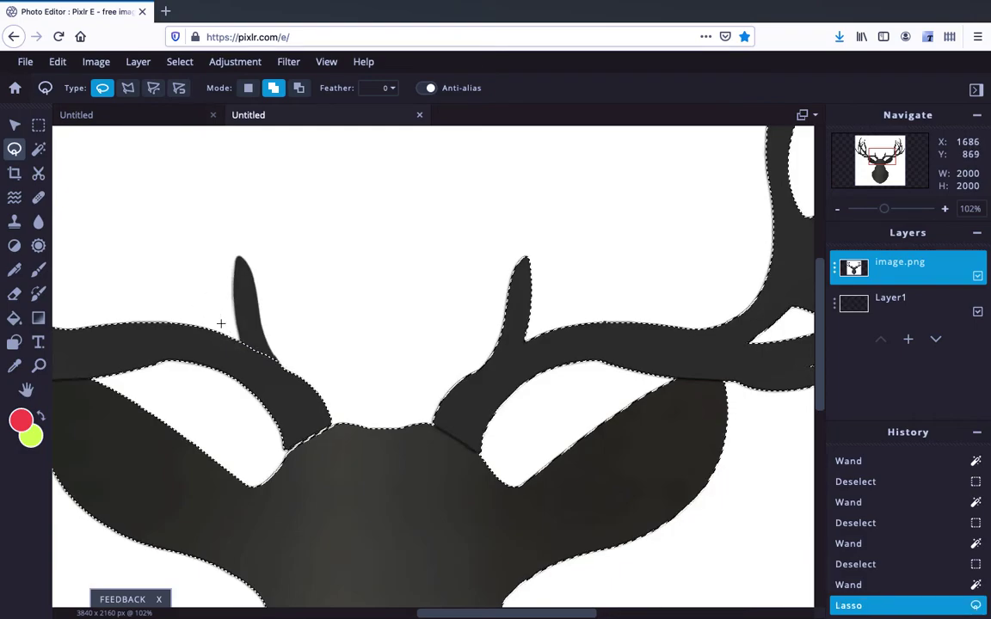
mouse_move(477, 361)
mouse_down()
mouse_move(524, 339)
mouse_move(547, 302)
mouse_move(550, 259)
mouse_move(537, 246)
mouse_move(508, 245)
mouse_move(481, 286)
mouse_move(472, 354)
mouse_up()
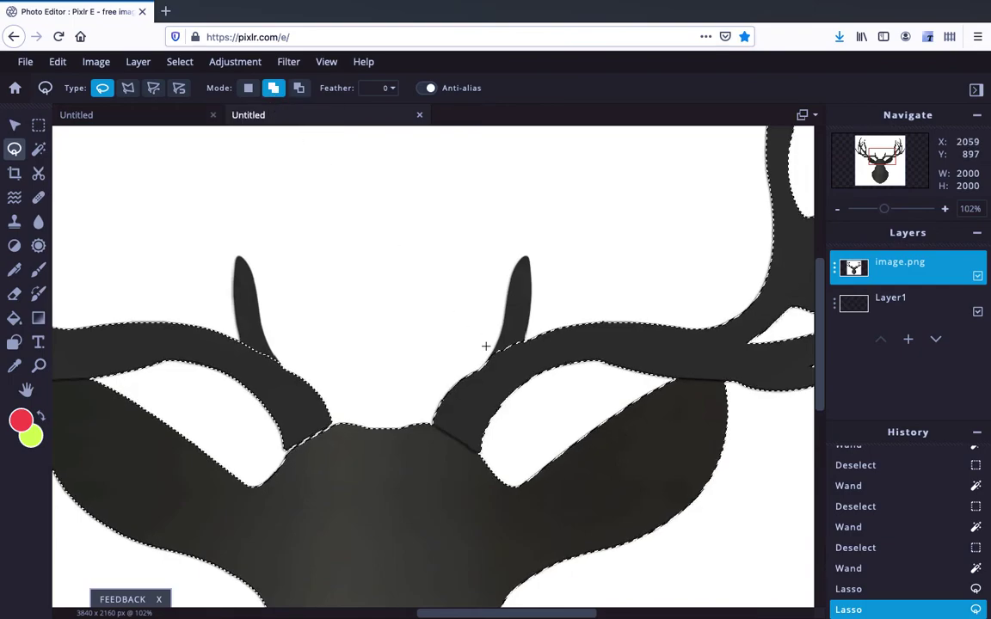
- Delete the selected white background together with the two short inner tines from the image.png layer, and clear the selection
scroll(421, 234, down, 3)
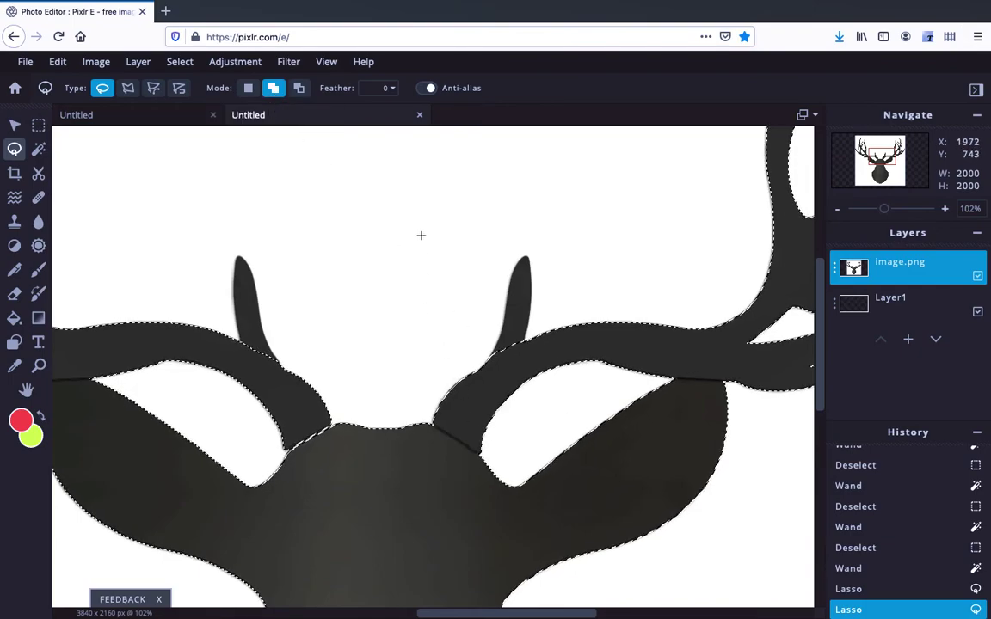
scroll(421, 235, down, 4)
scroll(433, 362, up, 5)
scroll(433, 362, up, 3)
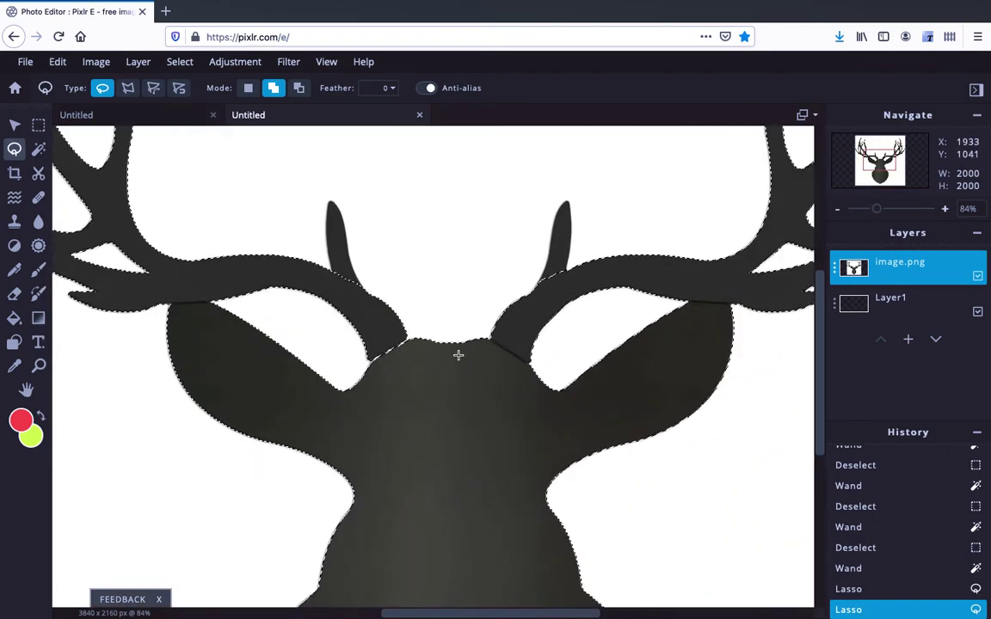
key(Delete)
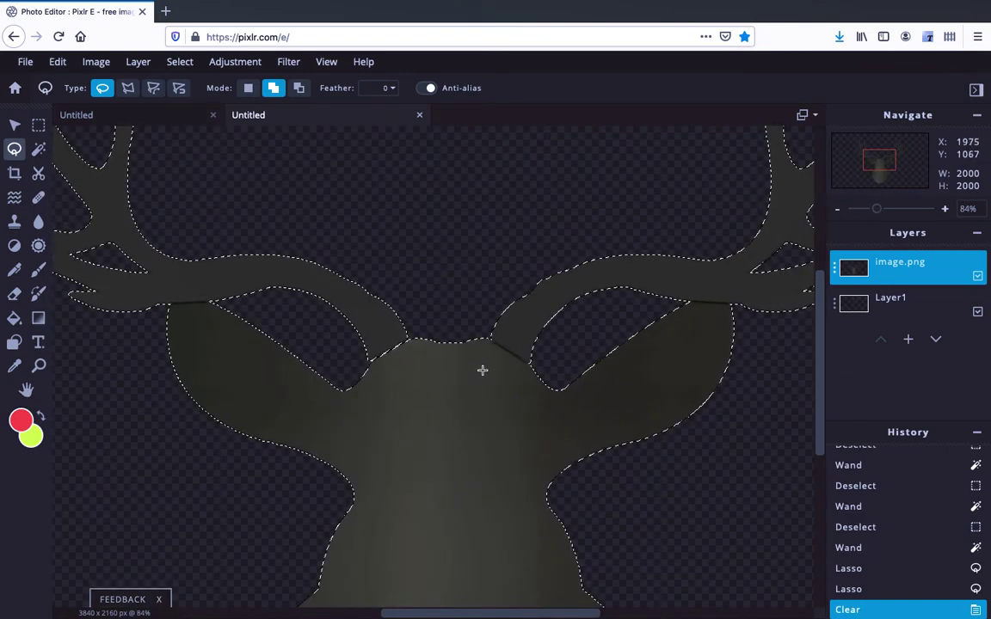
scroll(482, 369, down, 5)
scroll(482, 369, up, 3)
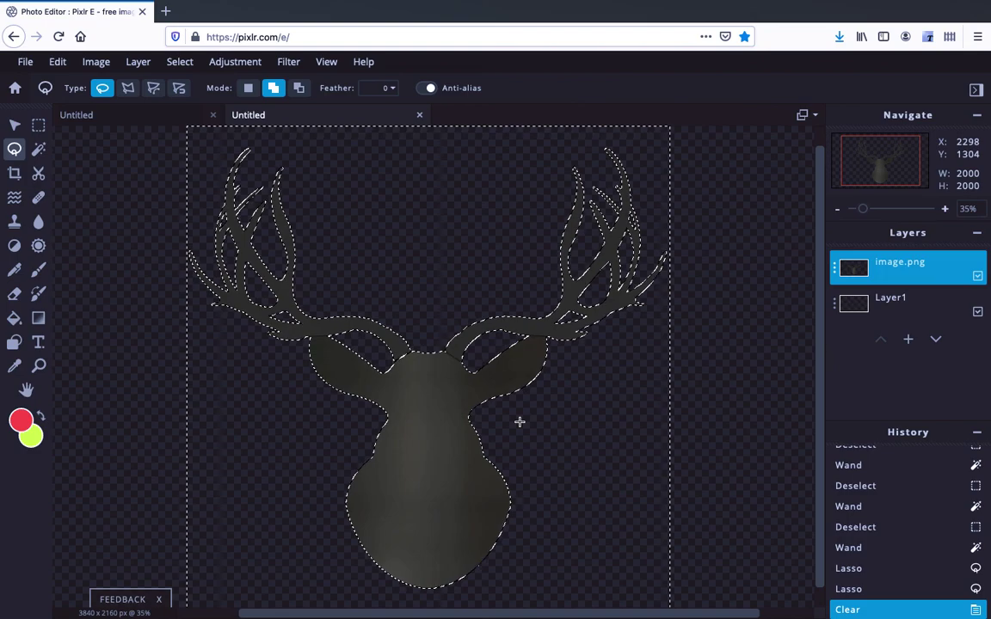
key(ctrl+d)
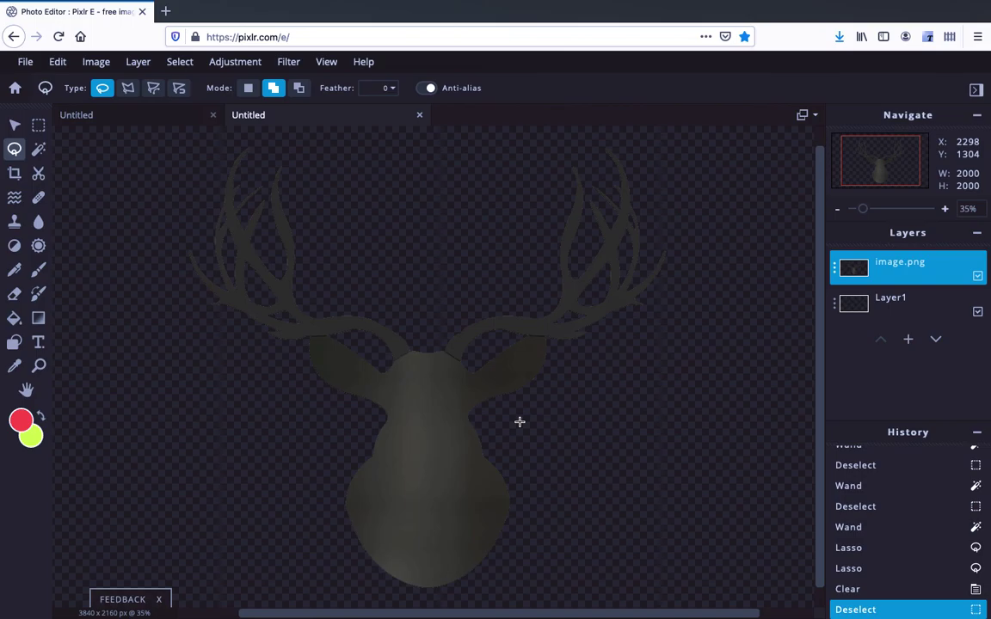
mouse_move(684, 3)
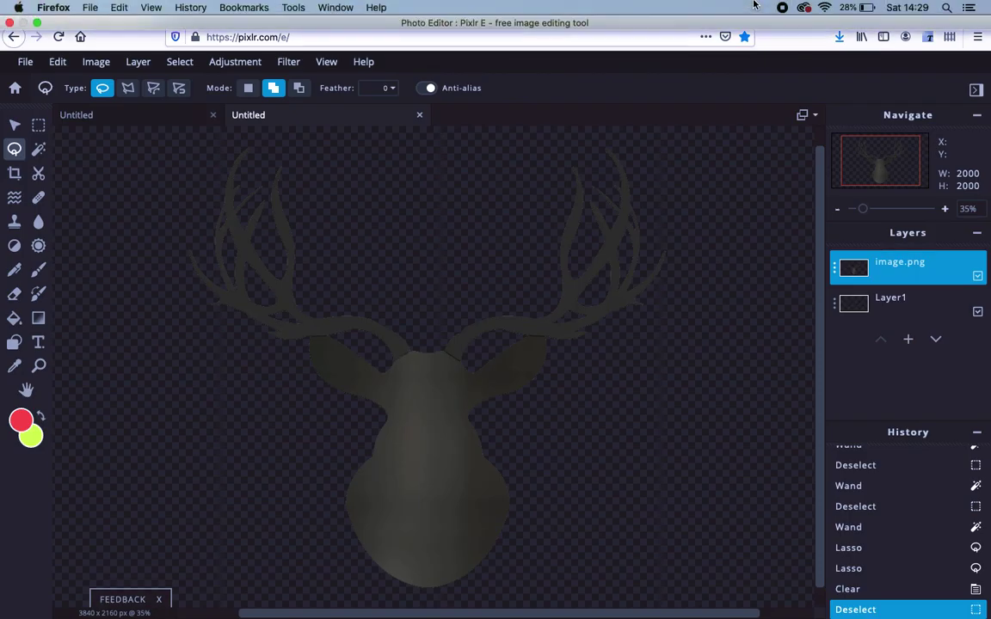